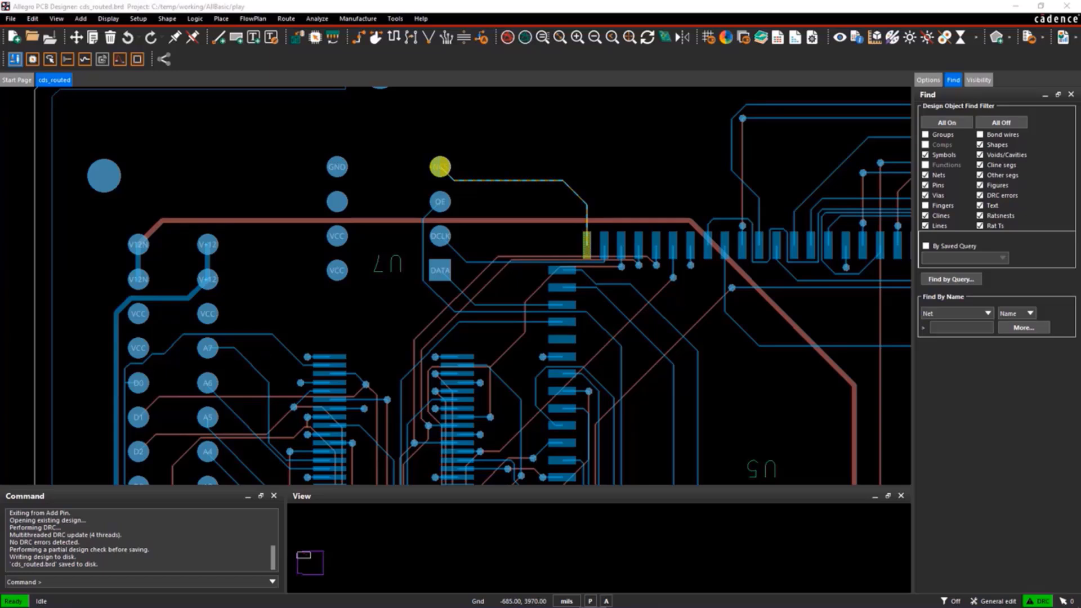
# Start a new drawing from the New toolbar icon while cds_routed.brd is open.
pyautogui.click(13, 40)
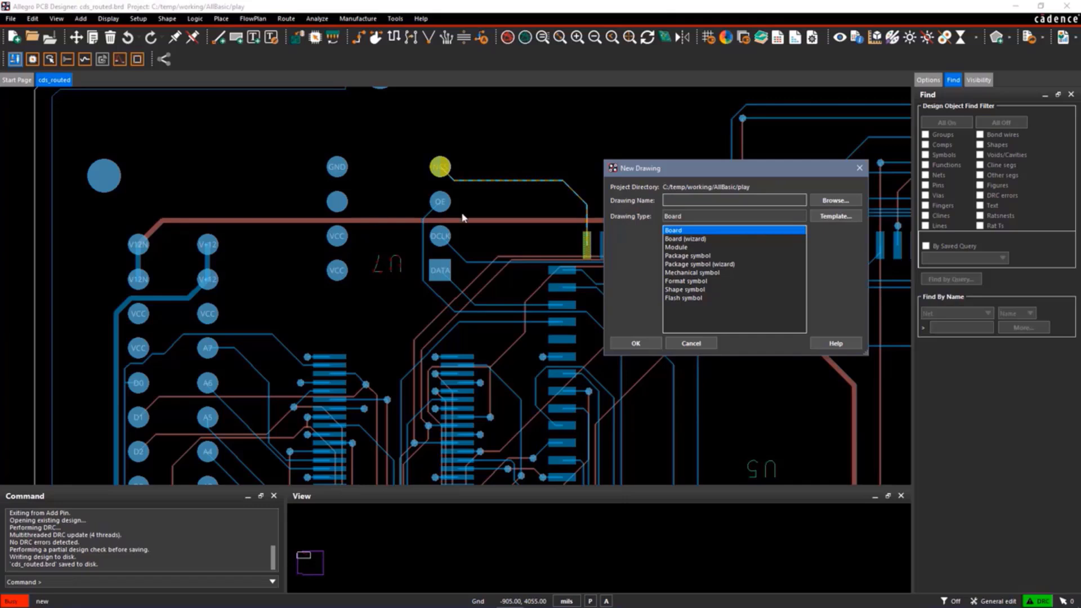
# Create a new Mechanical symbol drawing named 'outline'.
pyautogui.click(671, 274)
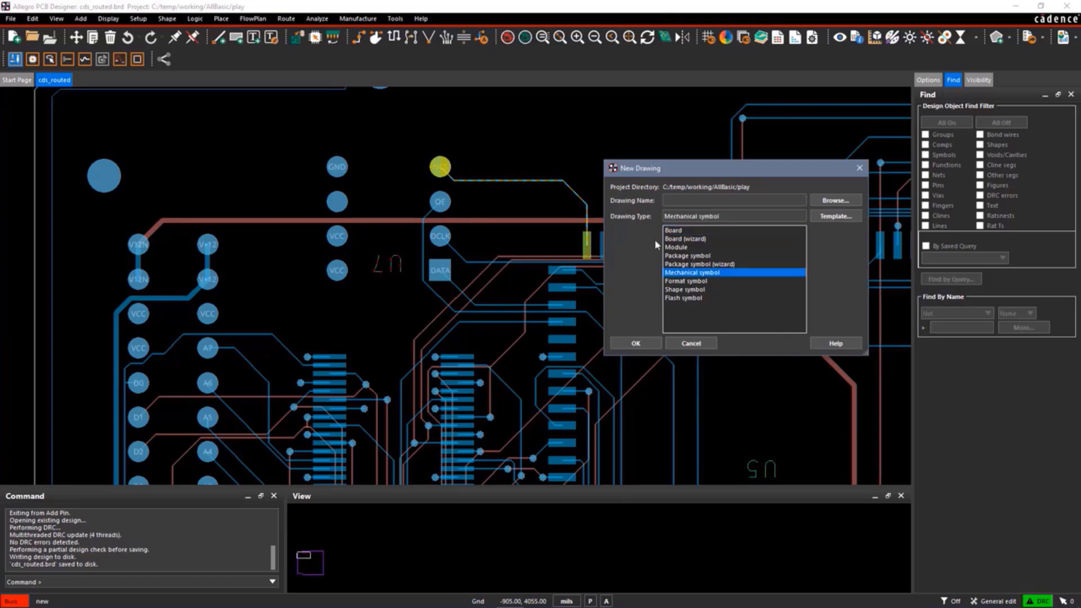
pyautogui.click(671, 201)
pyautogui.write('ou')
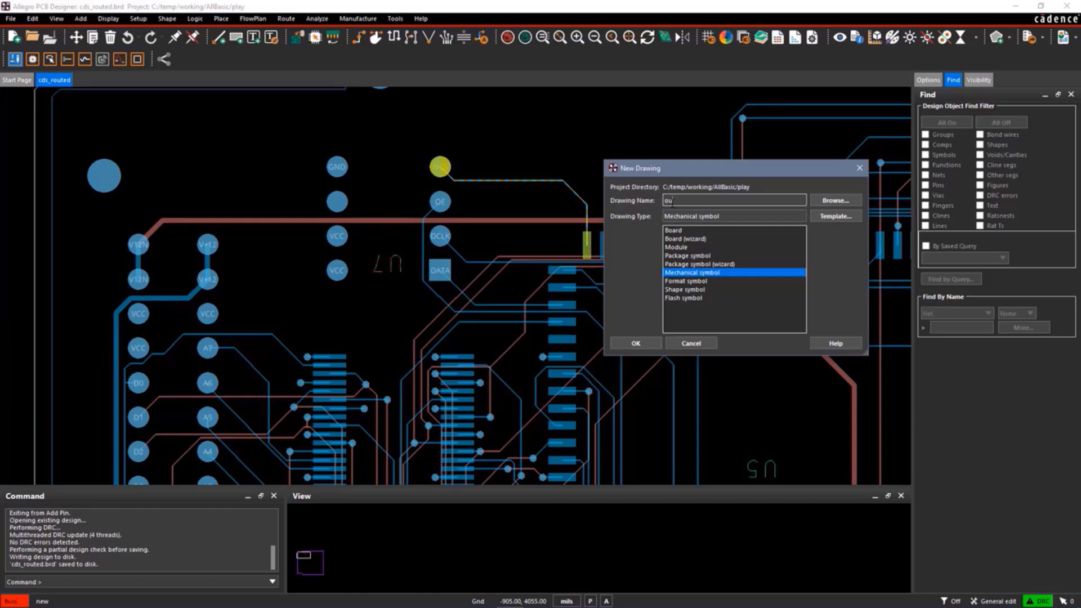
pyautogui.write('tline')
pyautogui.click(636, 344)
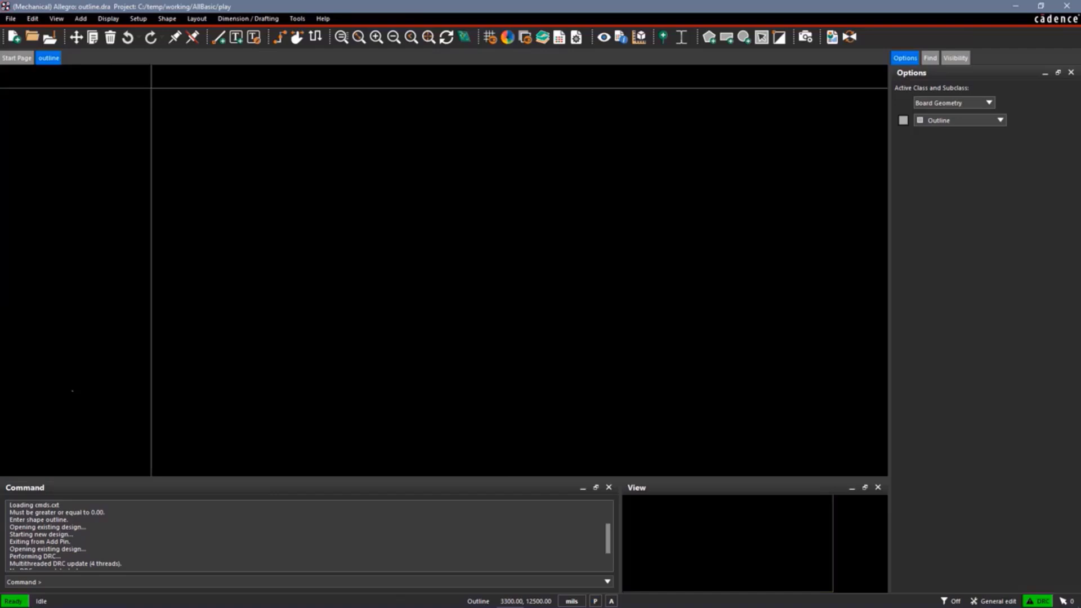
# Set Design Parameters extents to Left X -3000, Lower Y -3500, width 22000, height 17000 mils.
pyautogui.click(138, 21)
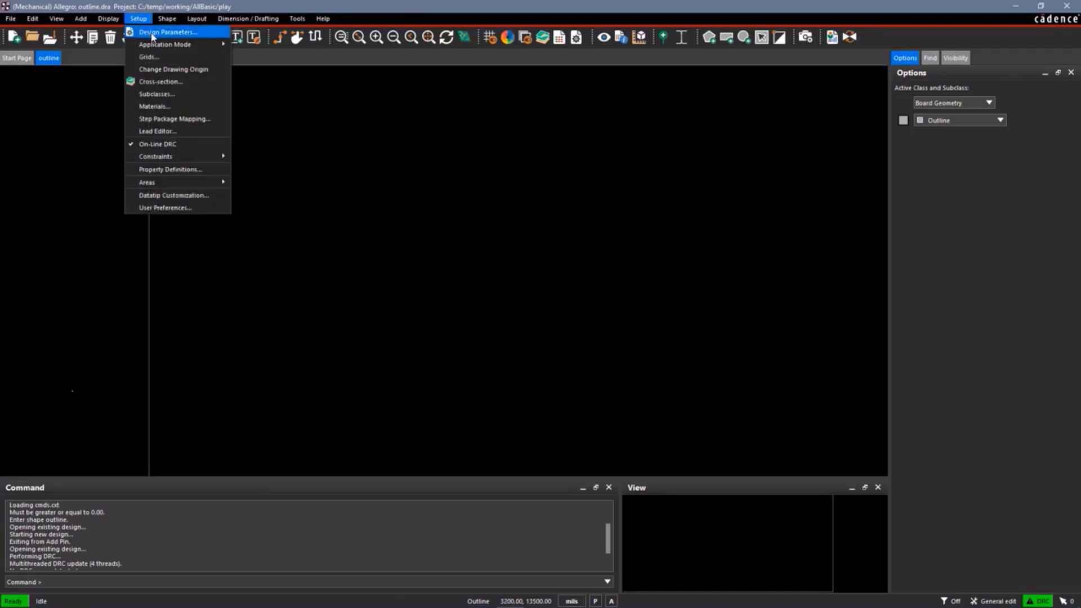
pyautogui.click(164, 32)
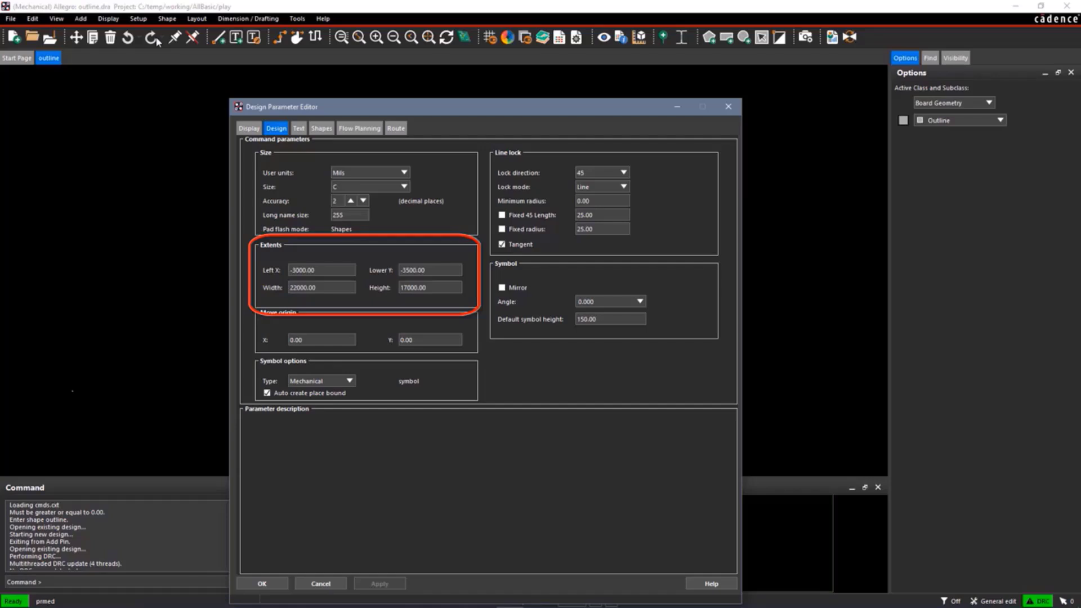
pyautogui.click(261, 583)
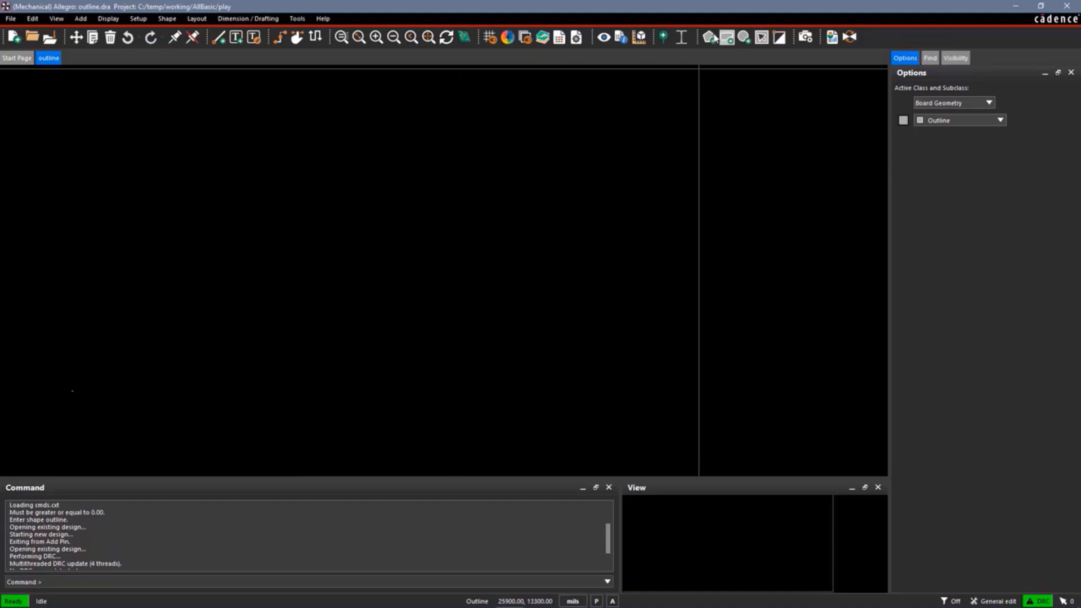
# Start an unfilled Shape Add on the Board Geometry/Design_Outline subclass.
pyautogui.click(709, 38)
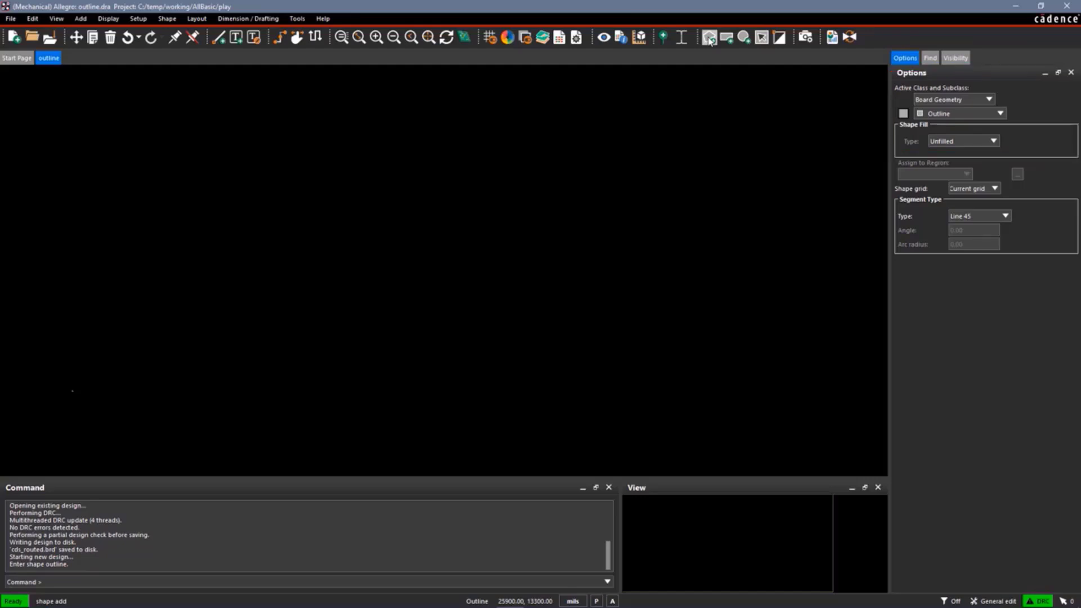
pyautogui.click(1002, 114)
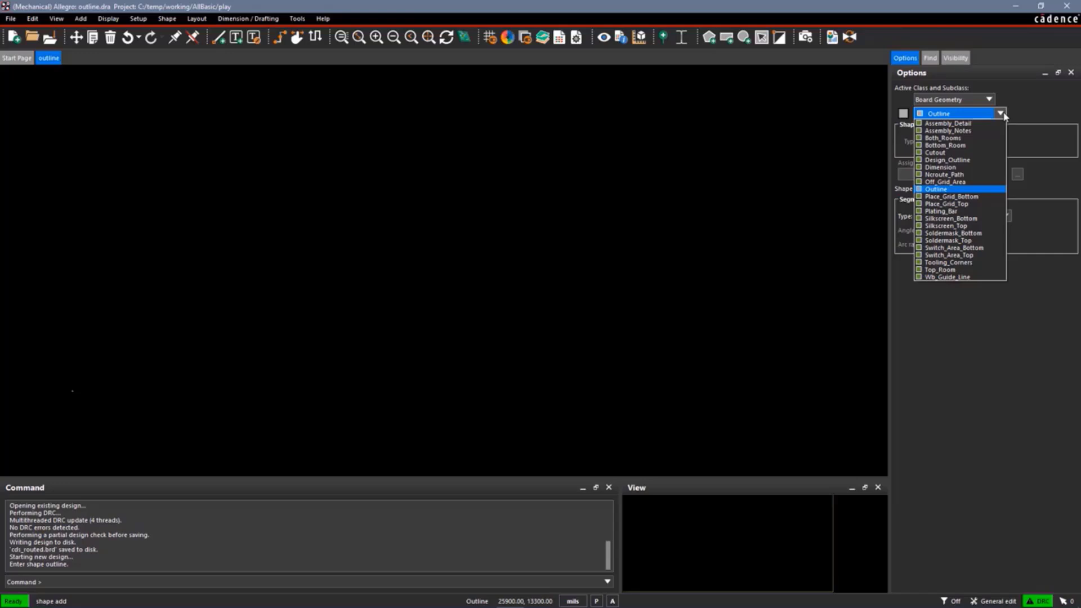
pyautogui.click(975, 160)
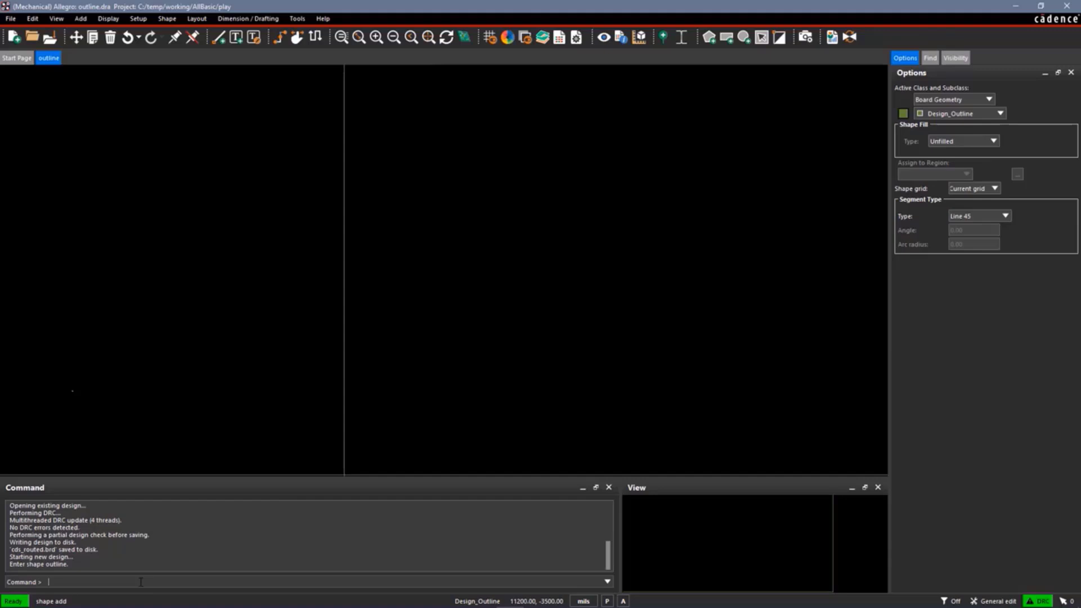
# Enter outline points from x -1000 0: ix 850, iy -200, ix 4100, iy 4500, and the remaining segments.
pyautogui.write('x -1000 0')
pyautogui.press('Return')
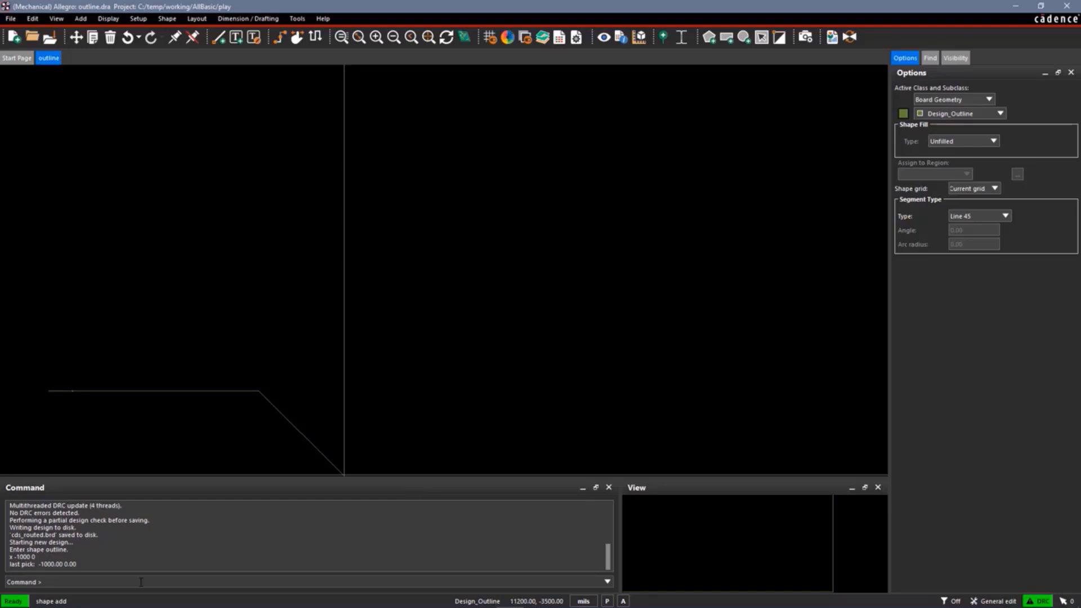
pyautogui.write('ix 850')
pyautogui.press('Return')
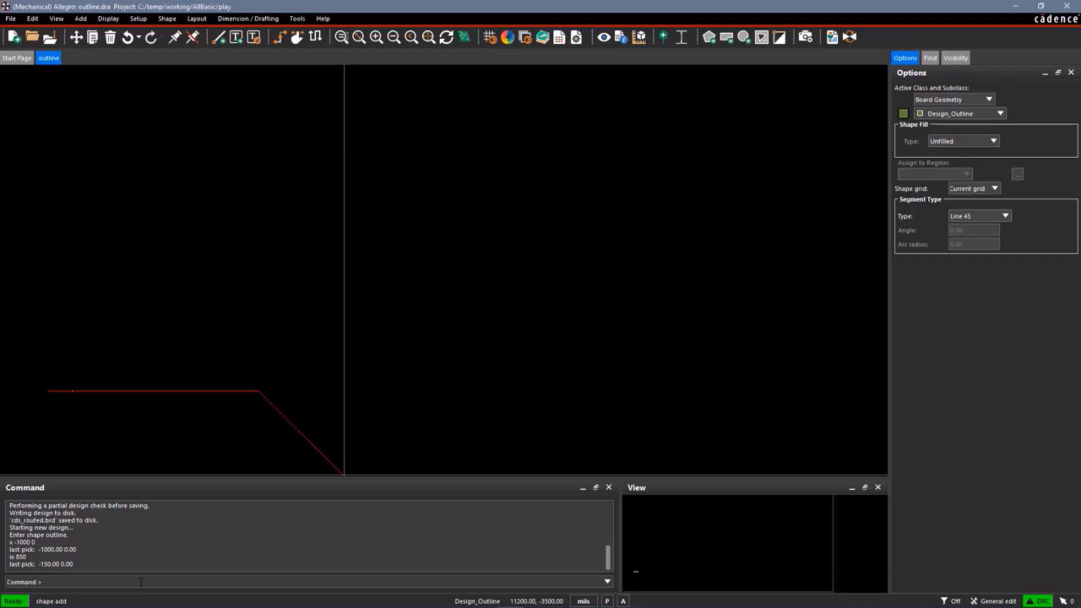
pyautogui.write('iy -200')
pyautogui.press('Return')
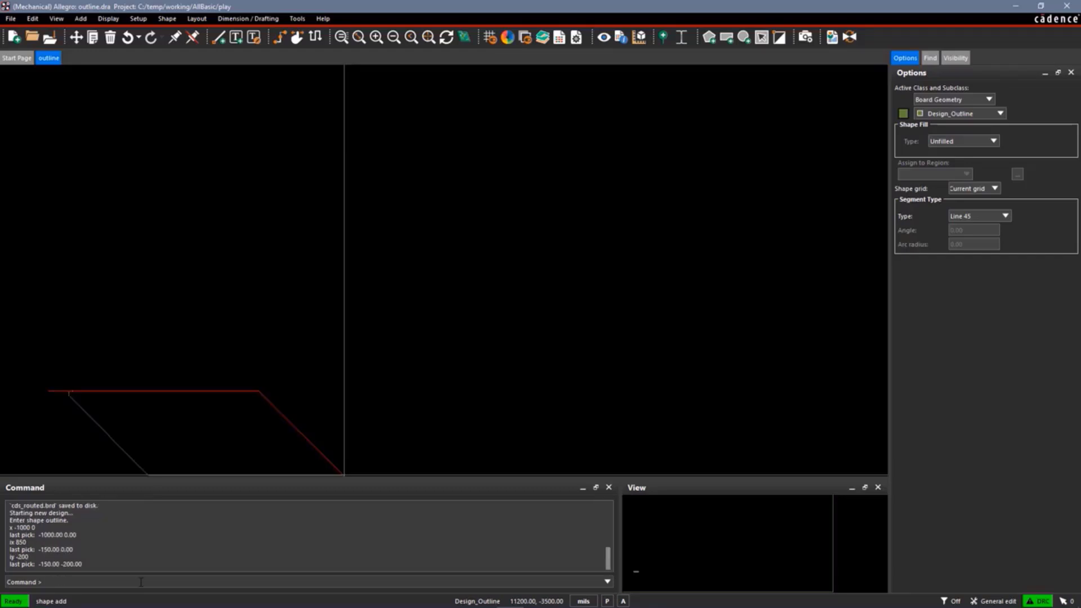
pyautogui.write('ix 4100')
pyautogui.press('Return')
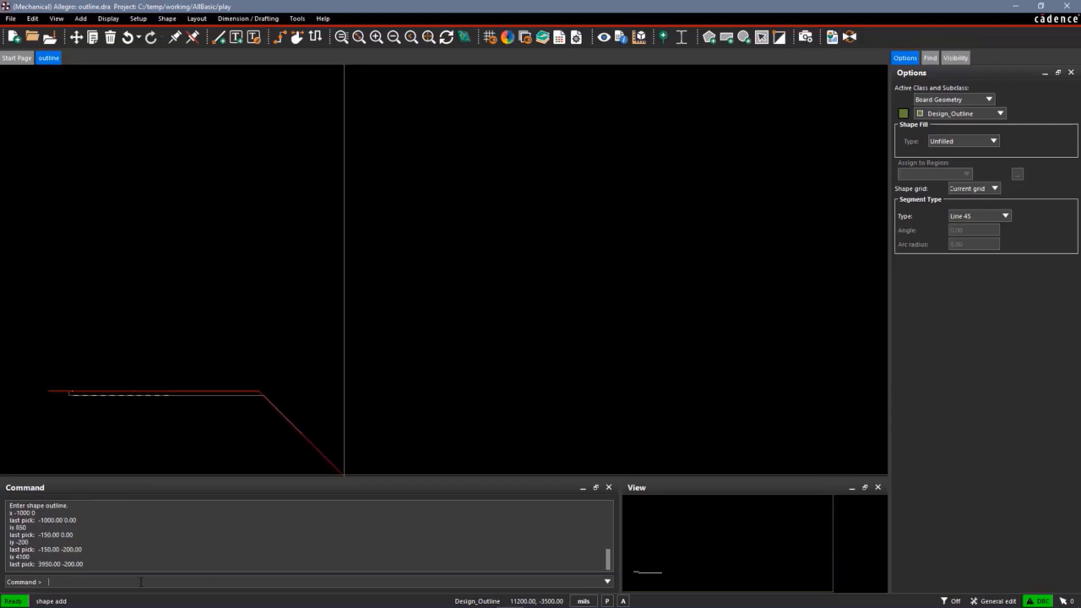
pyautogui.write('iy 4500')
pyautogui.press('Return')
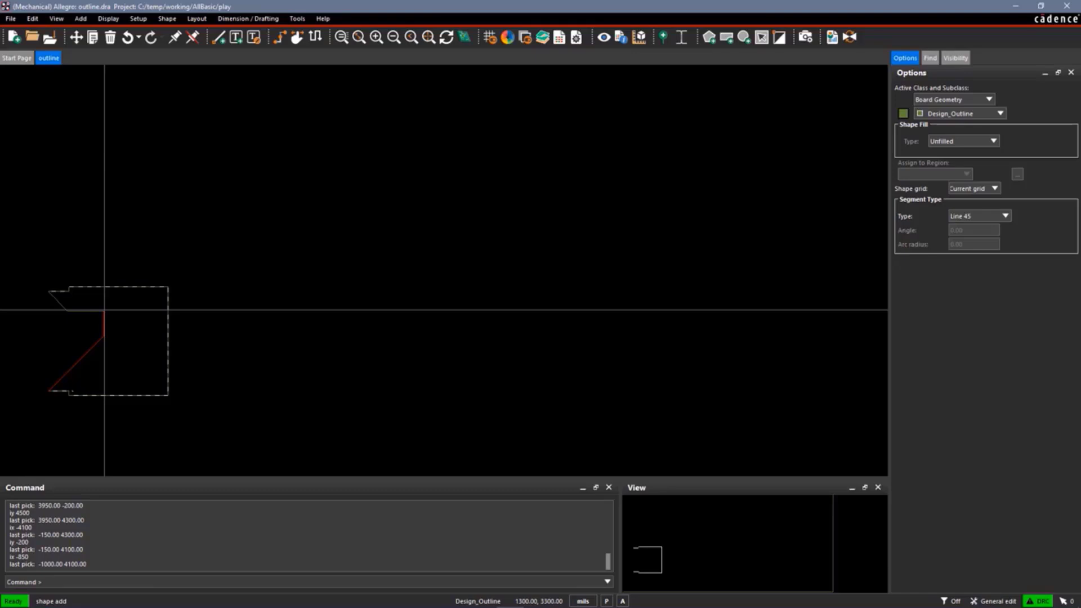
# Finish the closed Design_Outline shape with Done and zoom to frame it.
pyautogui.rightClick(104, 310)
pyautogui.click(112, 316)
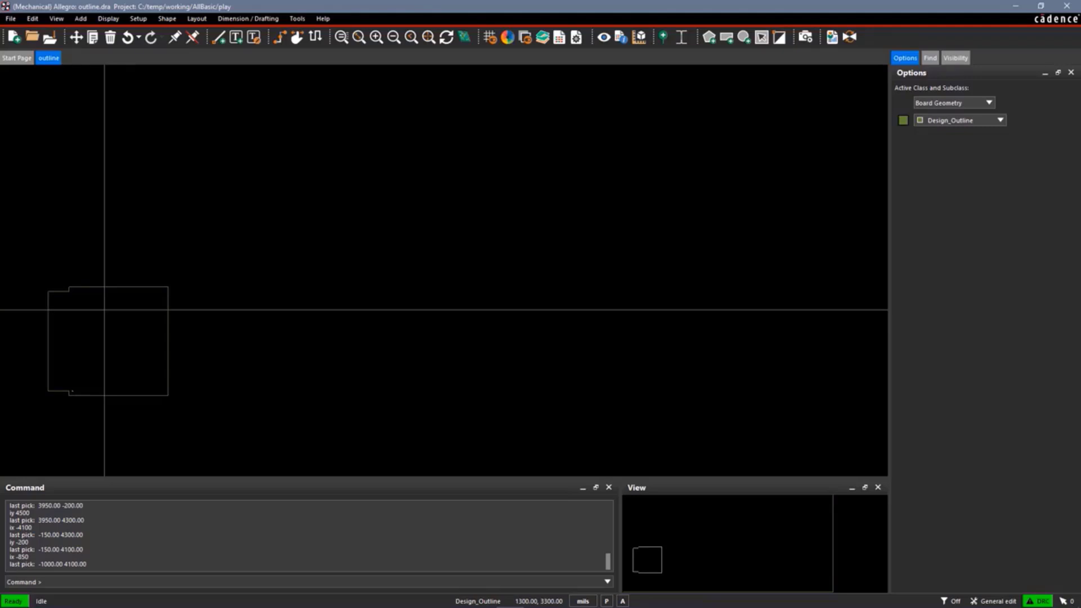
pyautogui.click(341, 37)
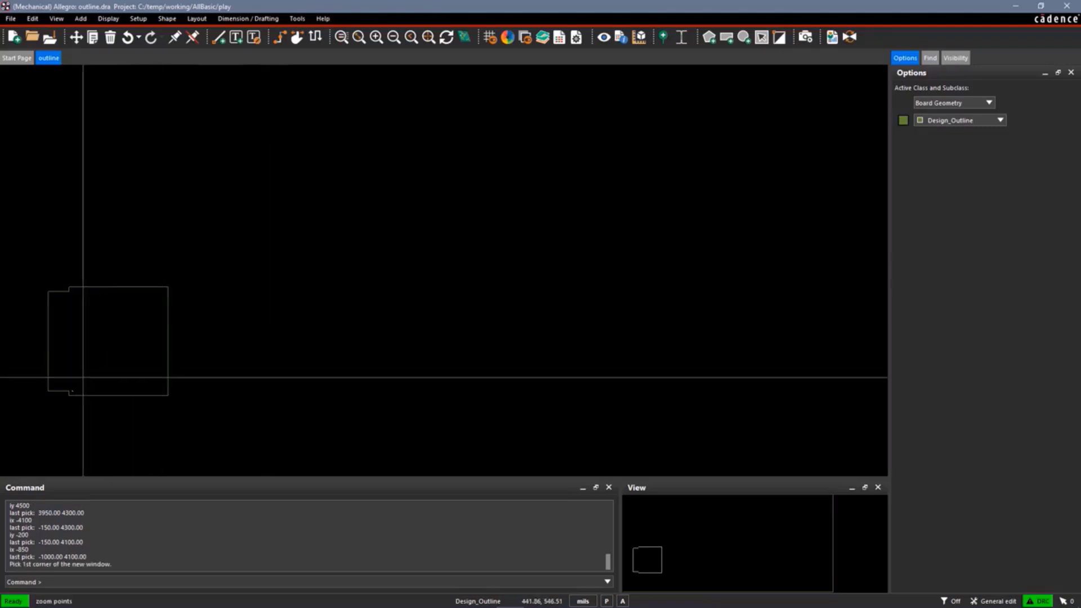
pyautogui.click(31, 414)
pyautogui.click(328, 275)
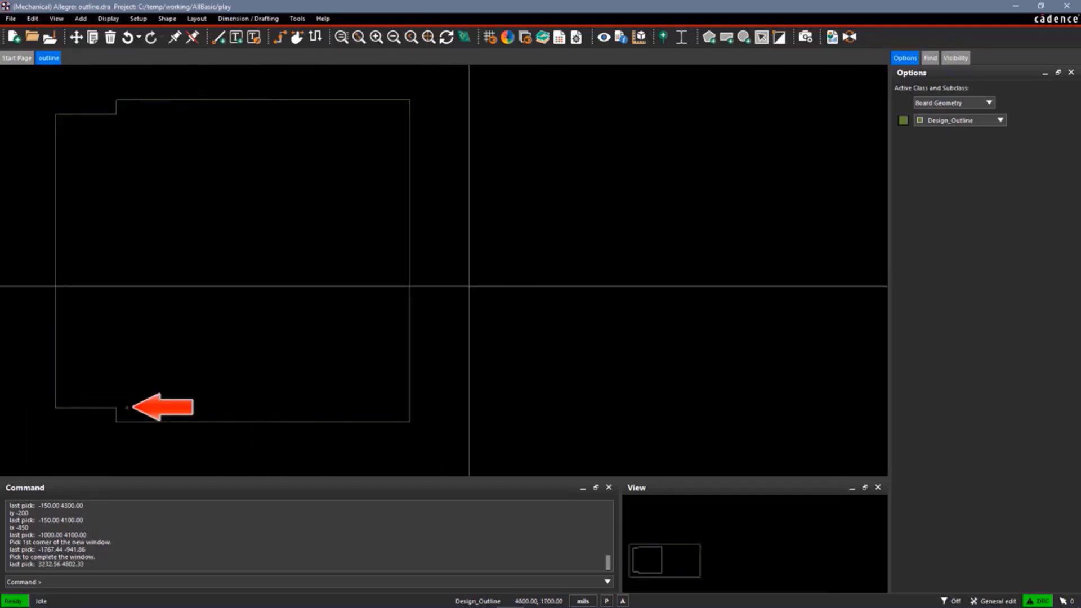
pyautogui.press('Right')
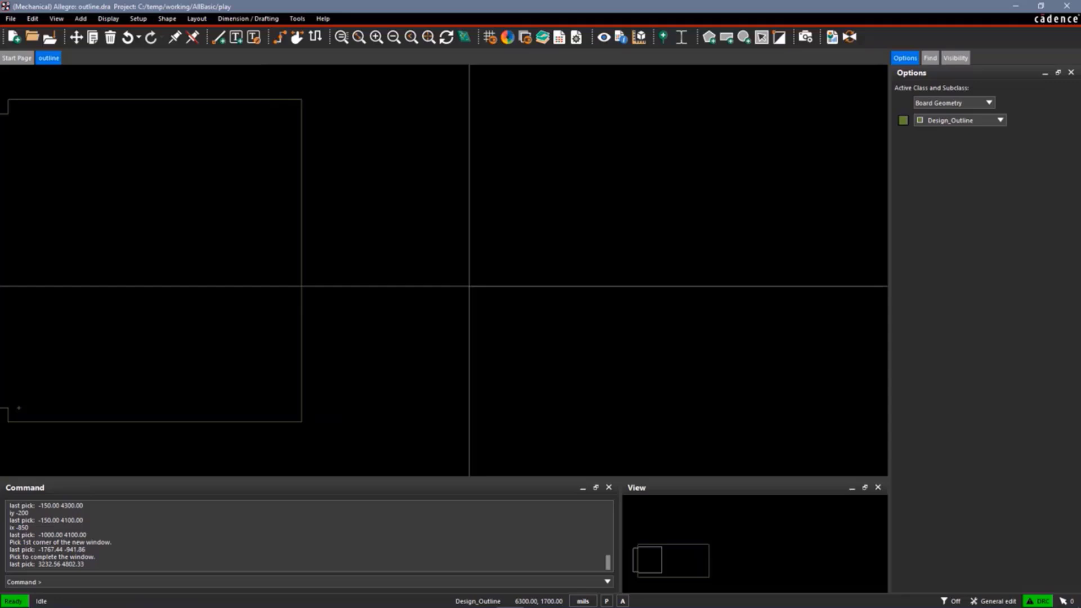
pyautogui.press('Left')
pyautogui.press('Left')
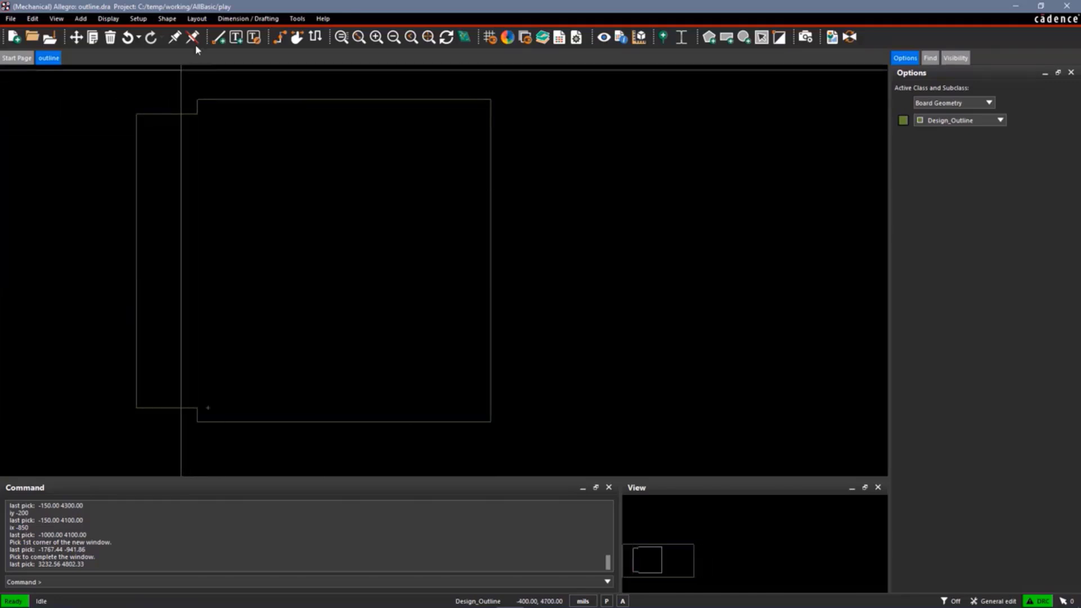
# Start Layout > Pins and pick the Hole110 padstack using a 'hole' filter.
pyautogui.click(196, 19)
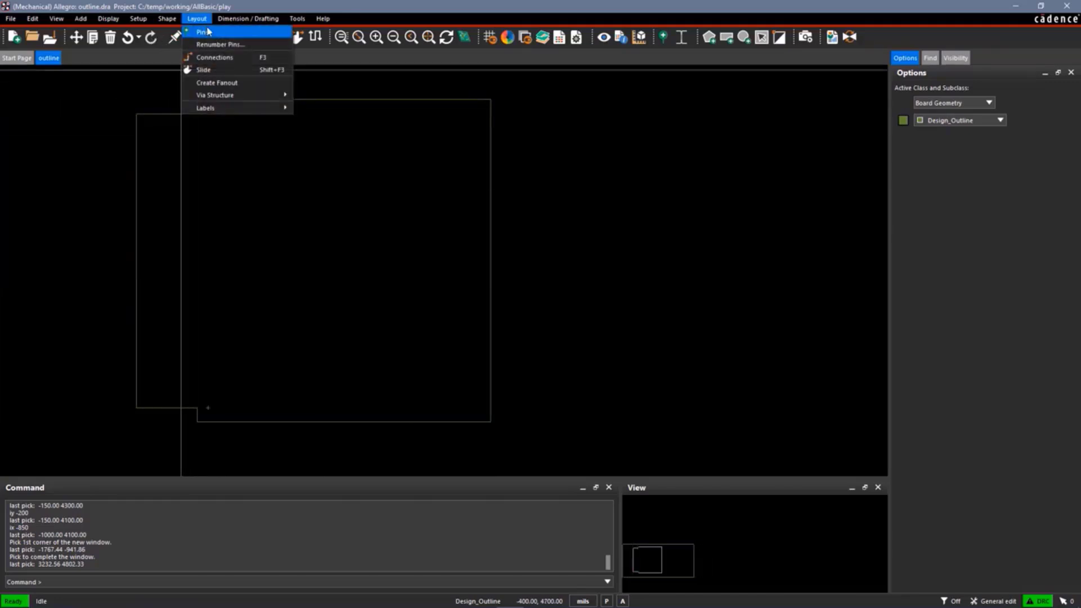
pyautogui.click(208, 33)
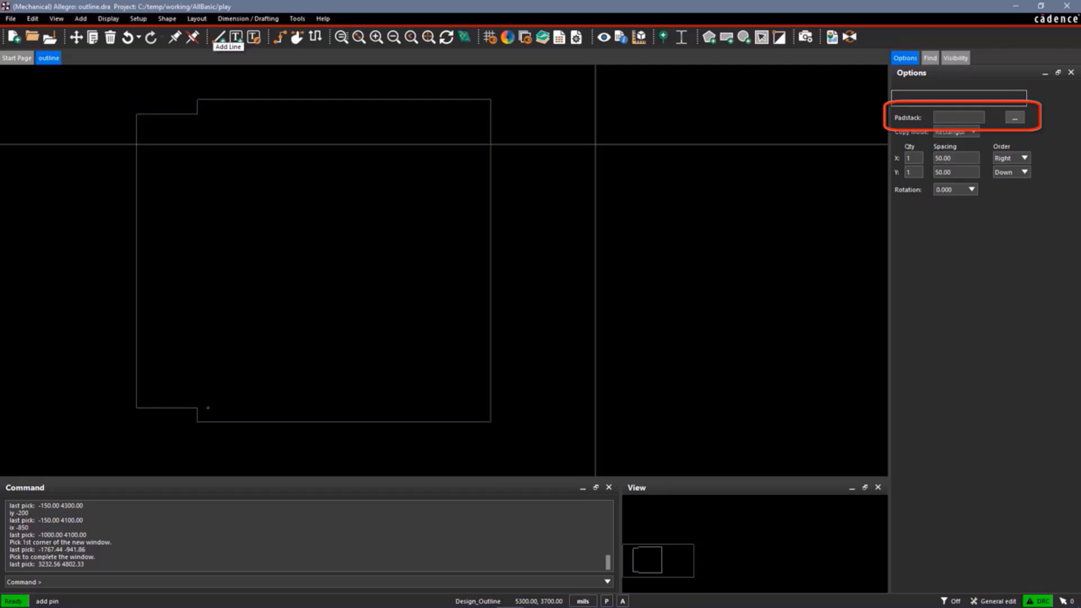
pyautogui.click(1014, 119)
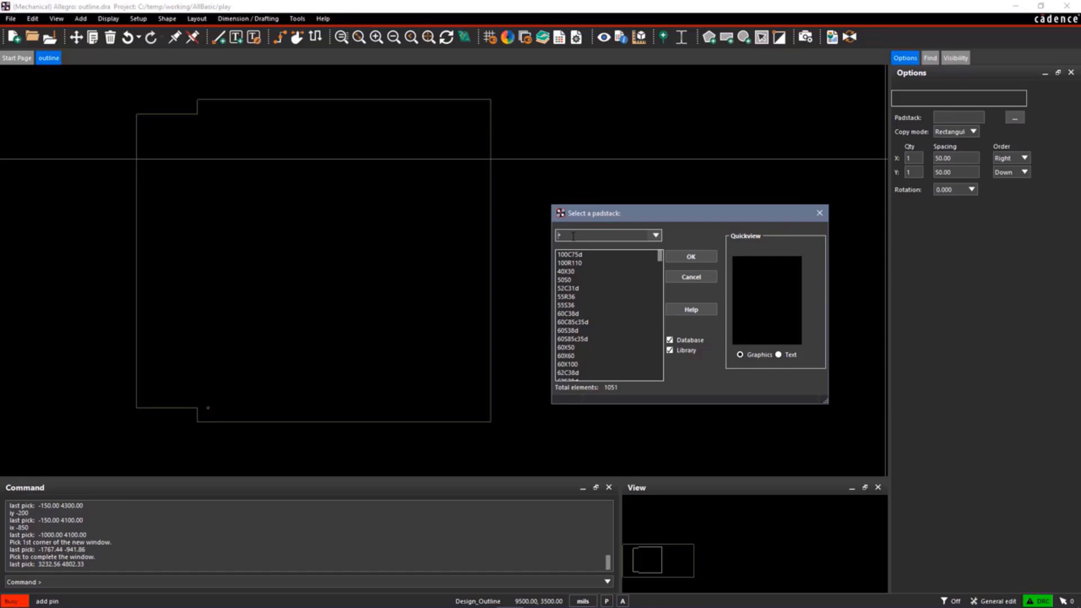
pyautogui.write('hole')
pyautogui.press('Return')
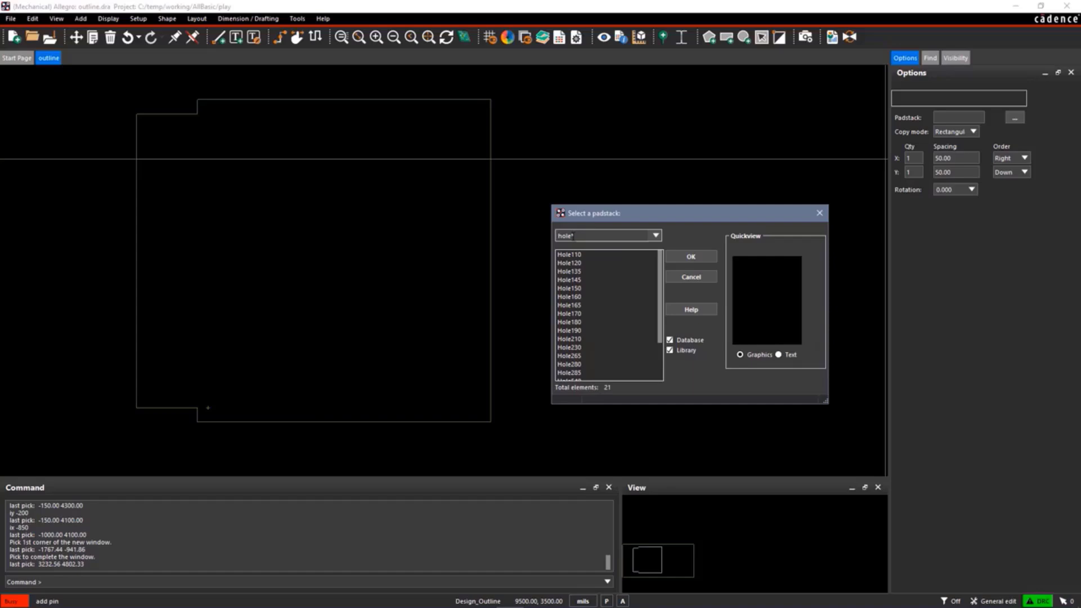
pyautogui.click(577, 254)
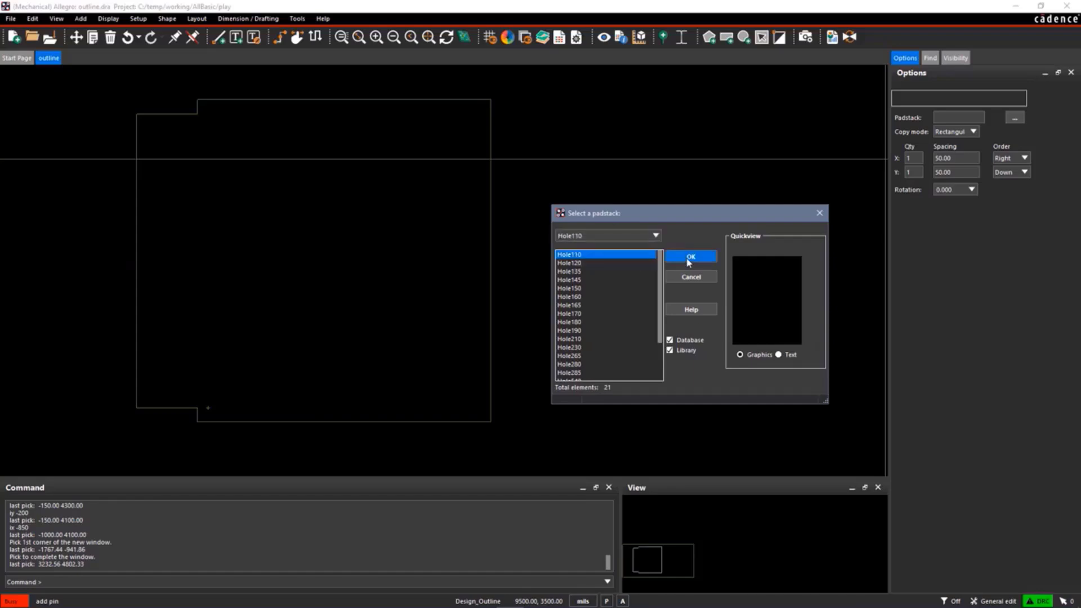
pyautogui.click(690, 257)
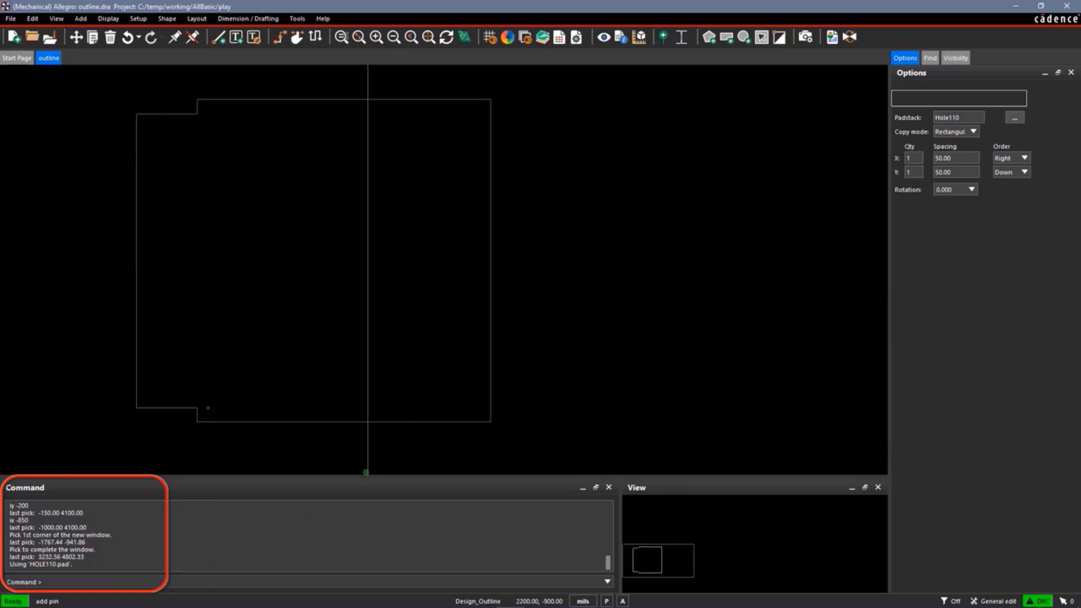
# Place HOLE110 mounting holes at 0,0, 3800,0 and 0,4100, then end pin placement.
pyautogui.write('x 0 0')
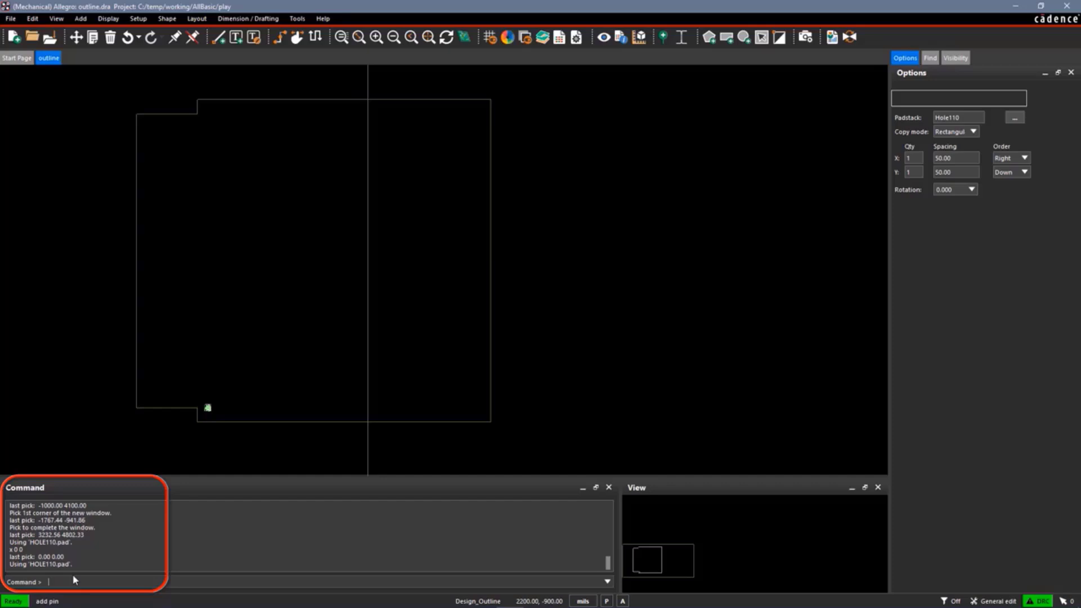
pyautogui.write('x')
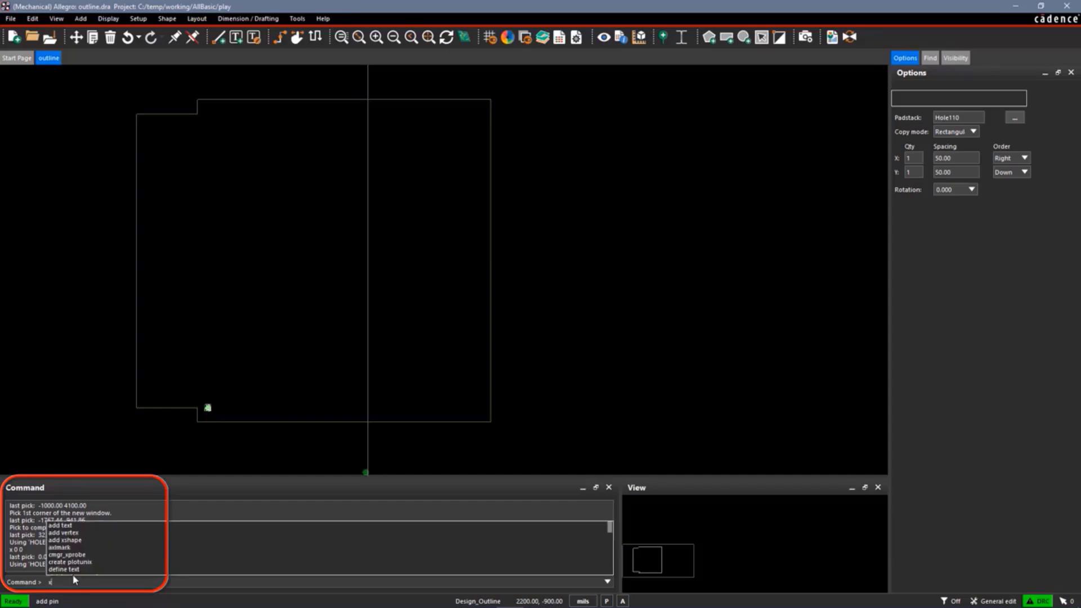
pyautogui.write(' 3')
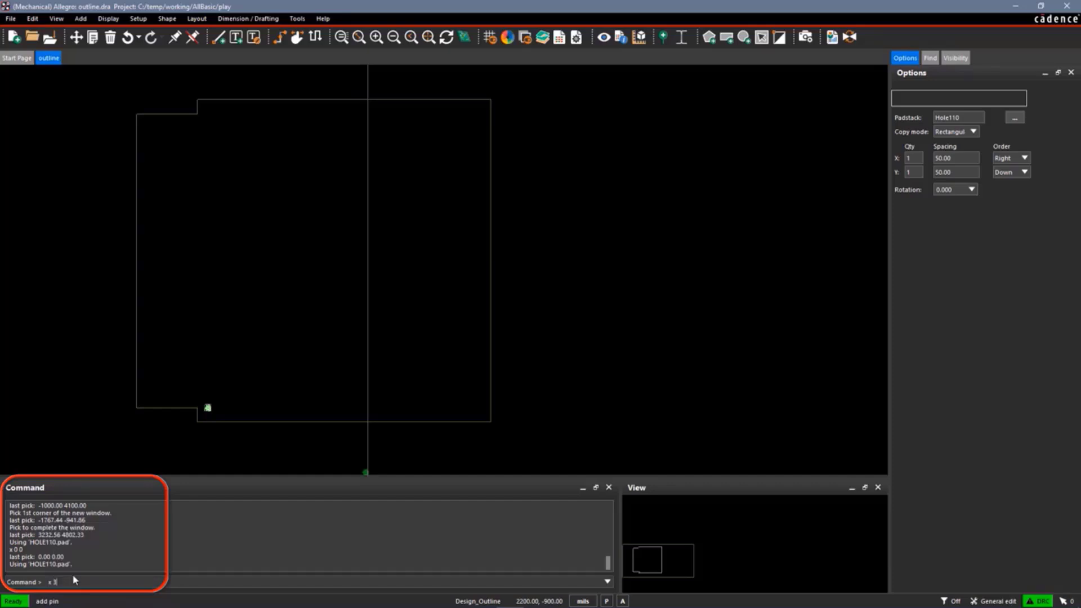
pyautogui.write('800 0')
pyautogui.press('Return')
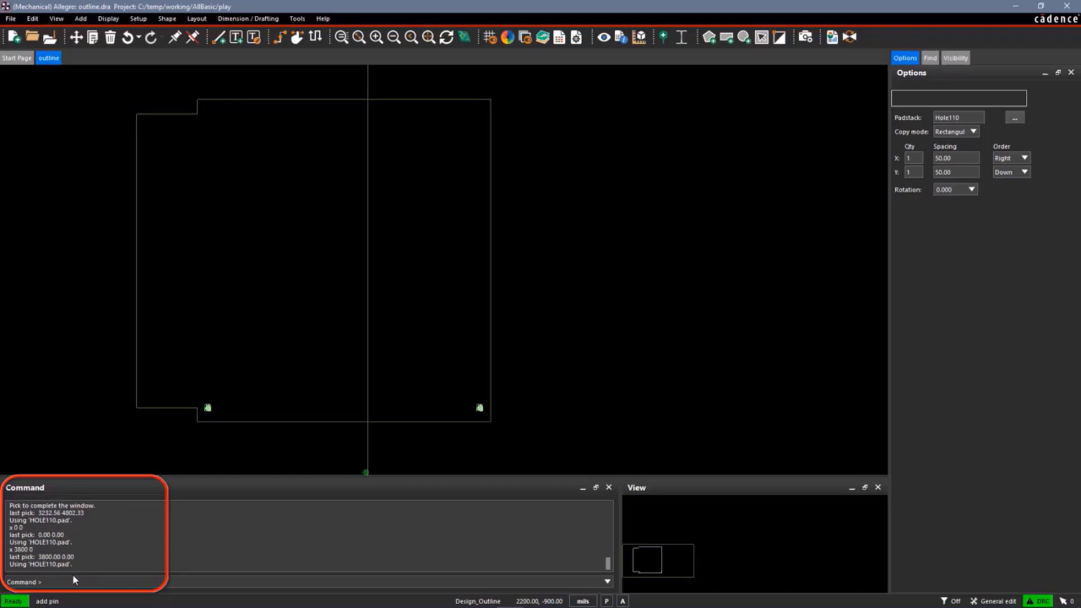
pyautogui.write('x 0 41')
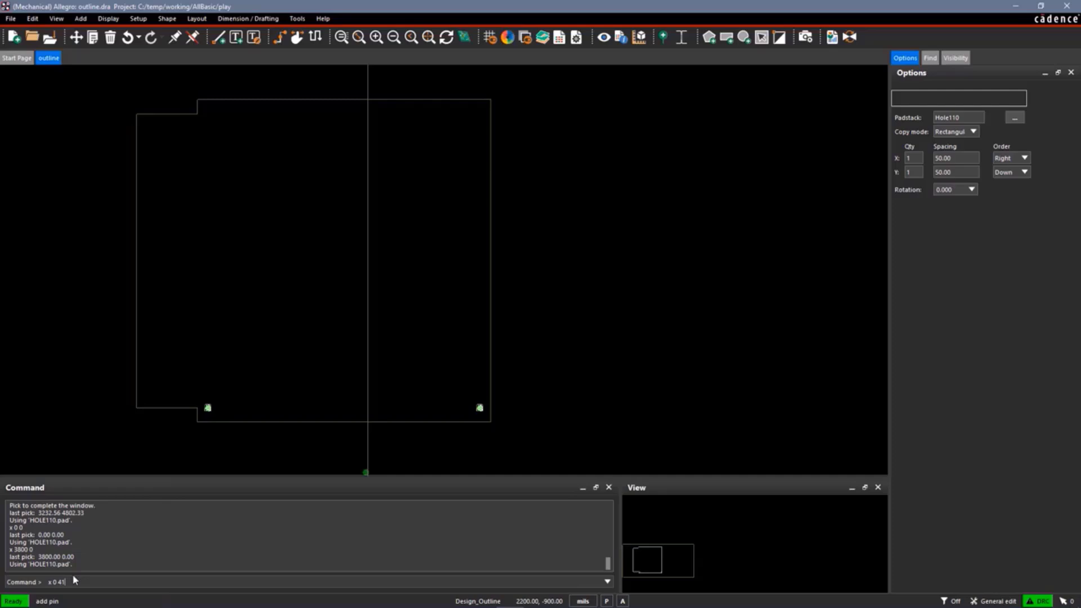
pyautogui.write('00')
pyautogui.press('Return')
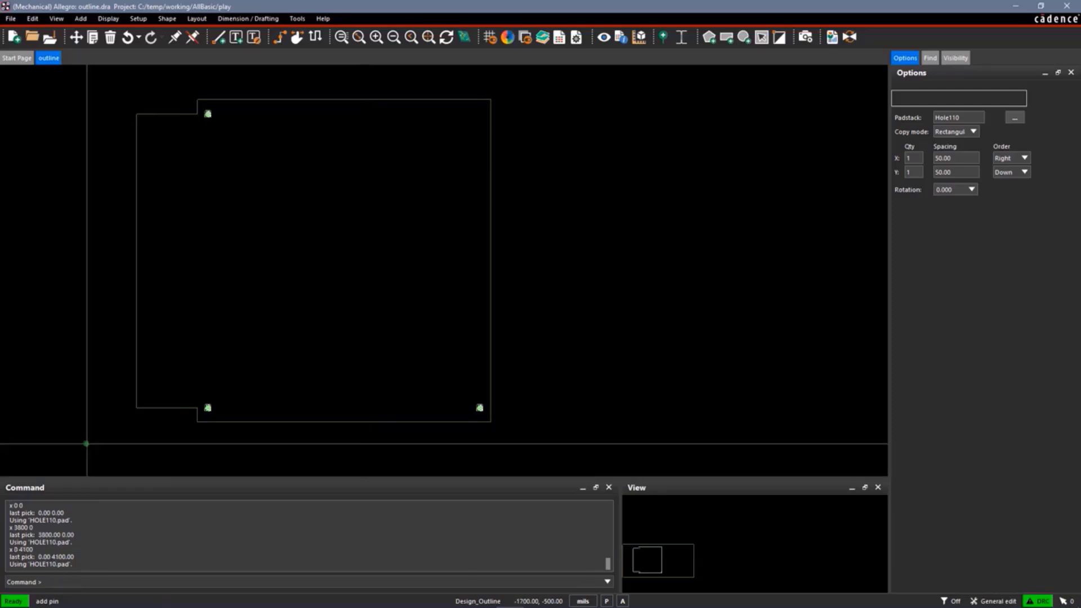
pyautogui.rightClick(120, 374)
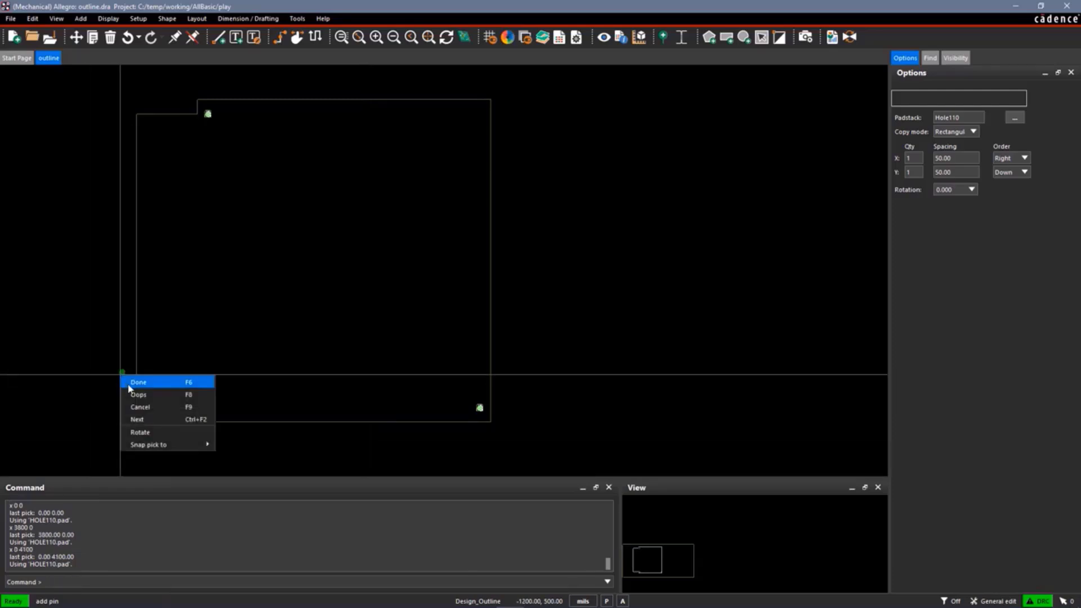
pyautogui.click(126, 383)
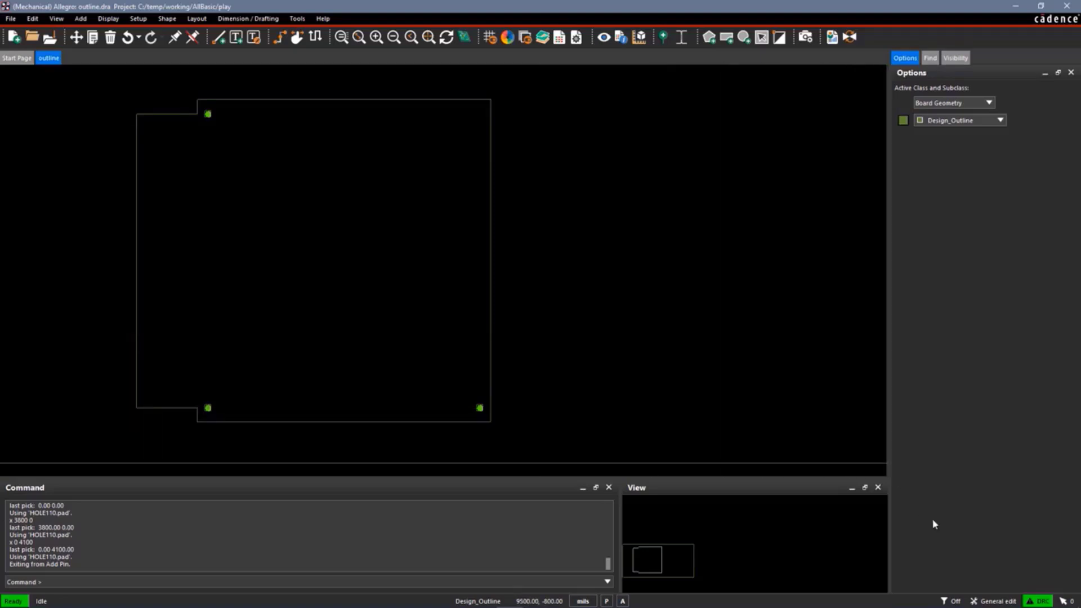
# Switch the application mode to Shape Edit.
pyautogui.click(1000, 602)
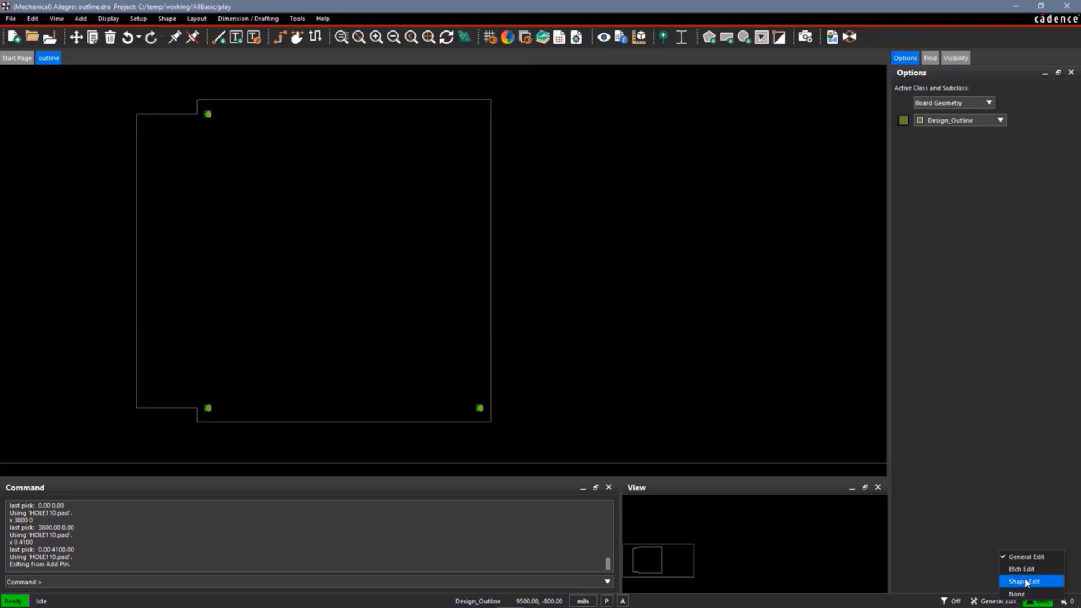
pyautogui.click(1025, 583)
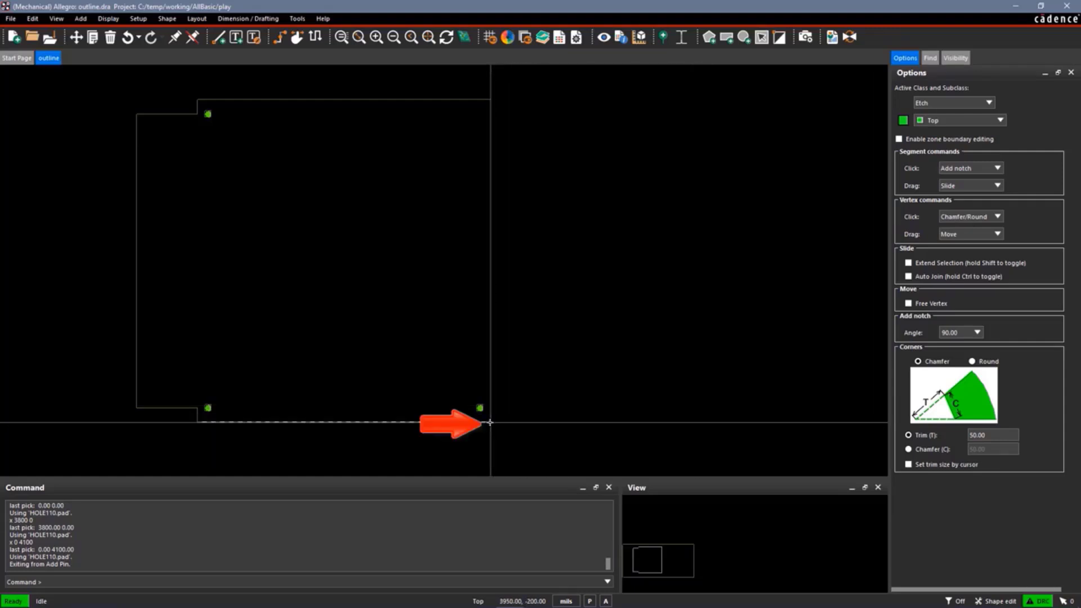
# Chamfer the outline's bottom-right and top-right corners with the 50-mil trim.
pyautogui.click(491, 421)
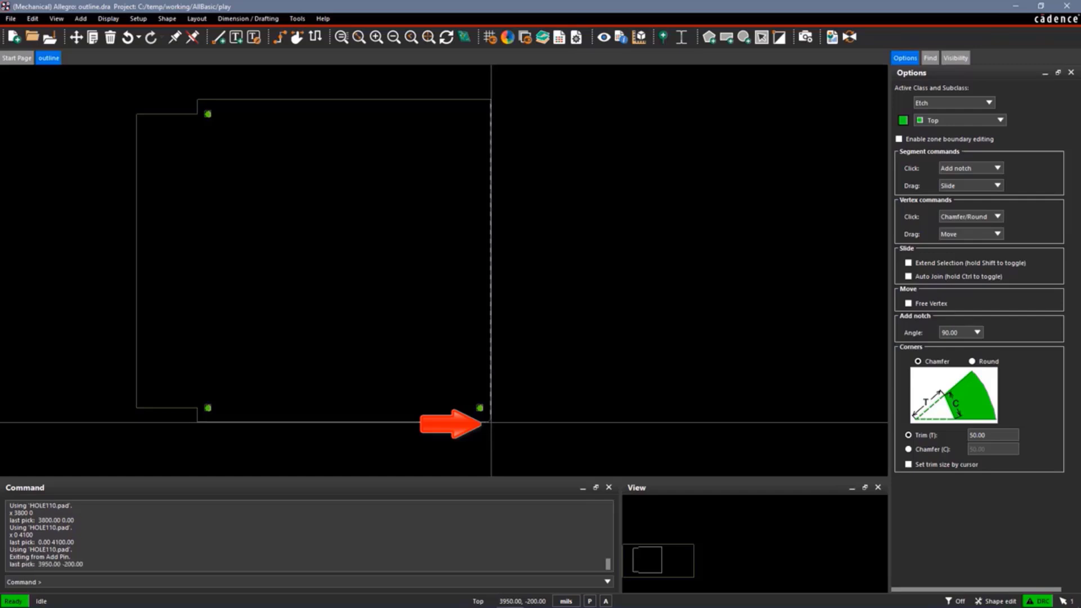
pyautogui.click(342, 37)
pyautogui.click(377, 448)
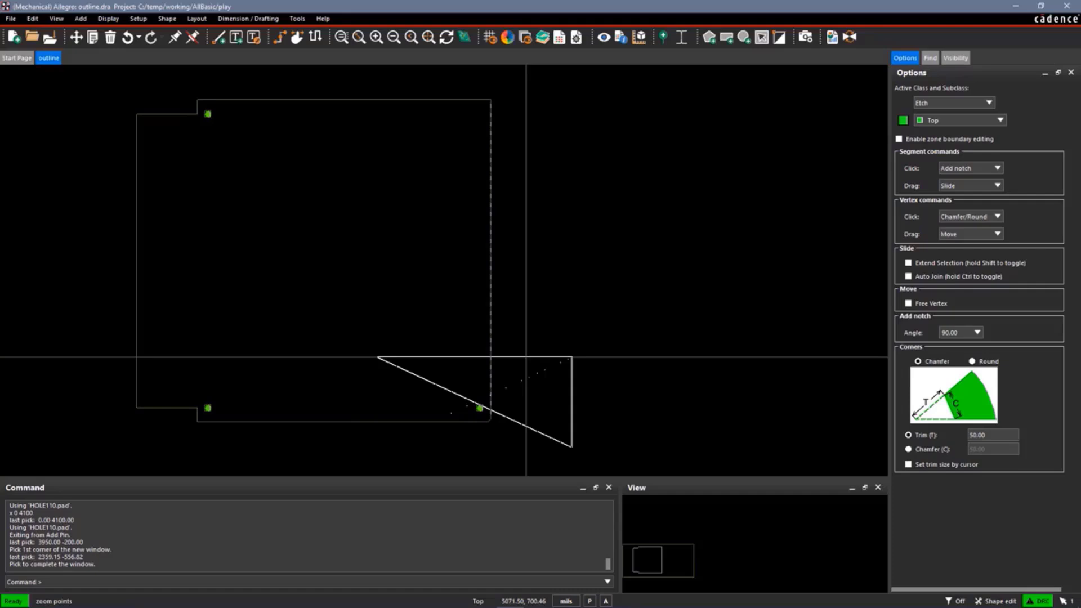
pyautogui.click(527, 357)
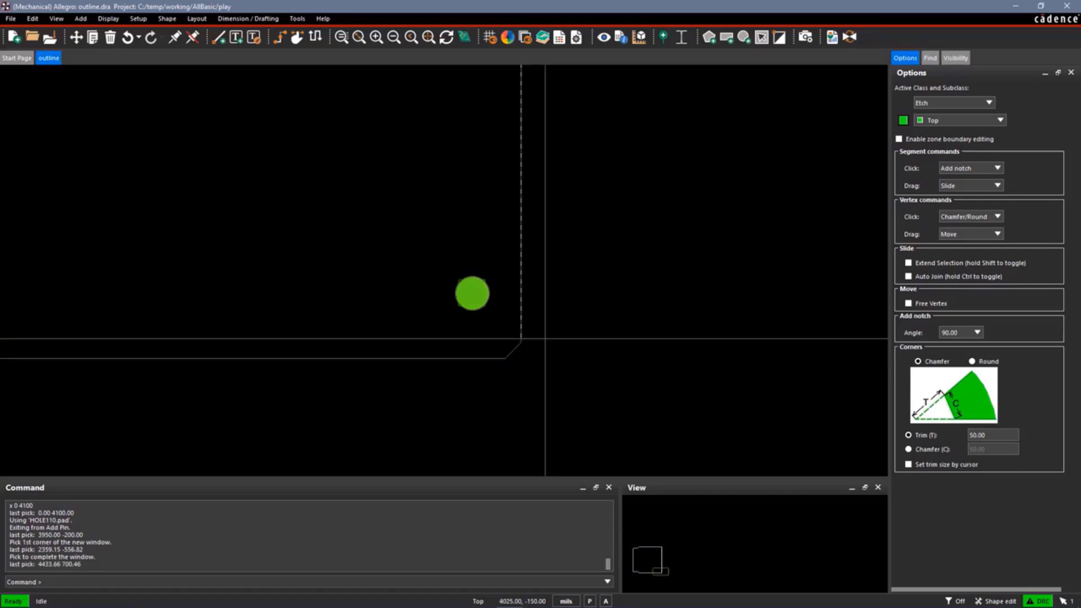
pyautogui.press('Up')
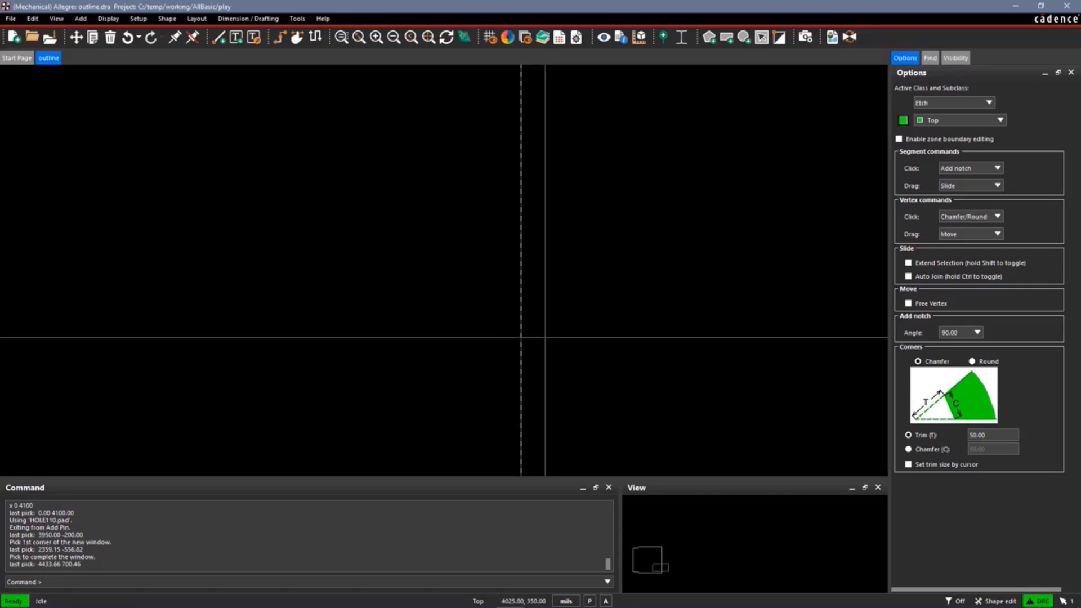
pyautogui.press('Up')
pyautogui.press('Up')
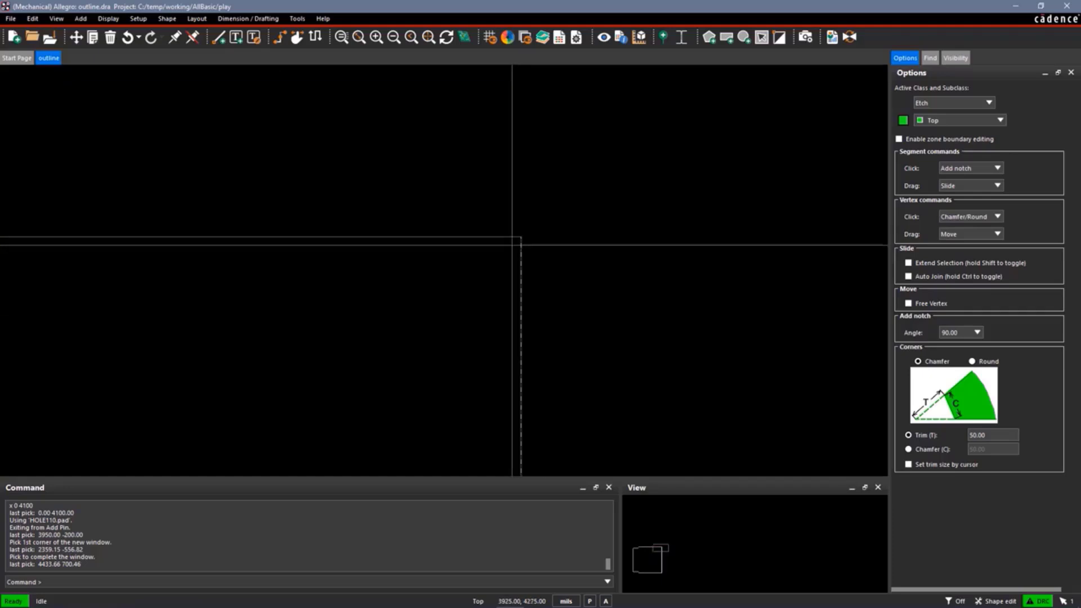
pyautogui.click(521, 239)
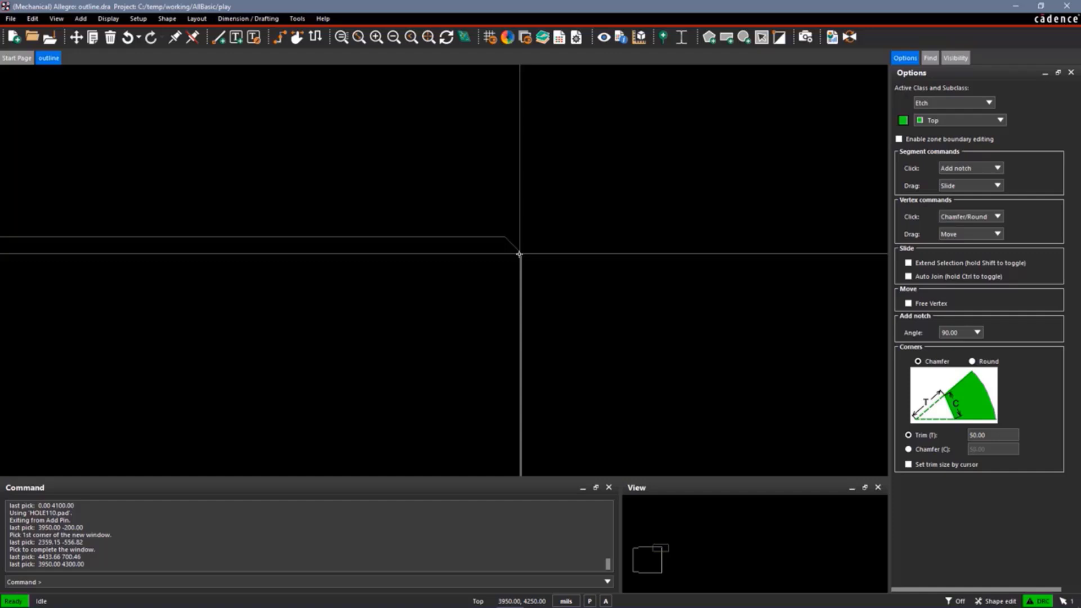
# Chamfer the top step, -1000,4100, lower-left and -150,-200 corners, then zoom to fit.
pyautogui.press('Left')
pyautogui.press('Left')
pyautogui.press('Left')
pyautogui.press('Left')
pyautogui.press('Left')
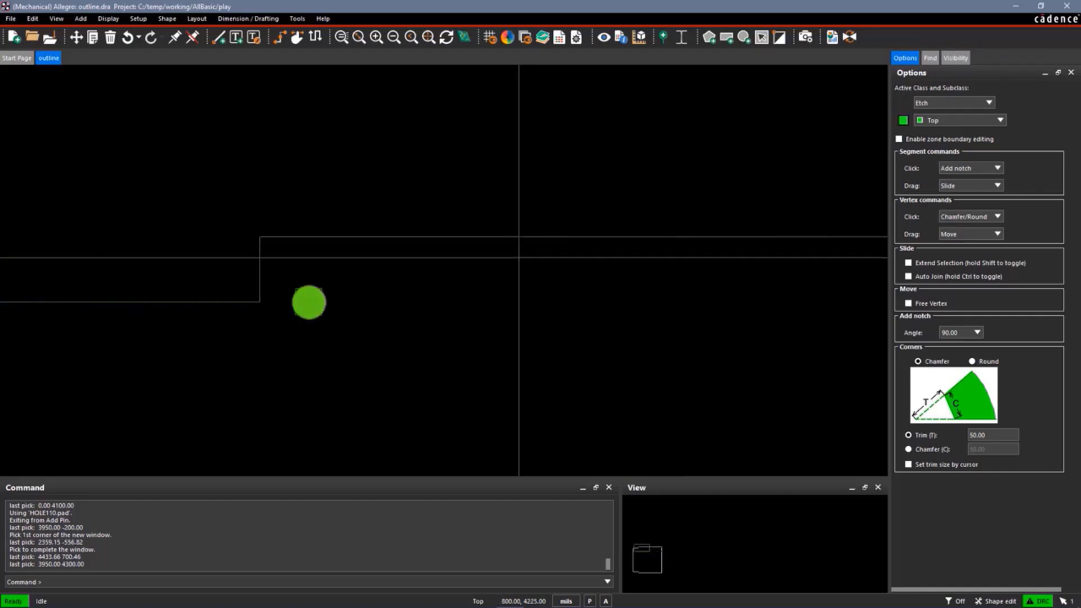
pyautogui.click(369, 237)
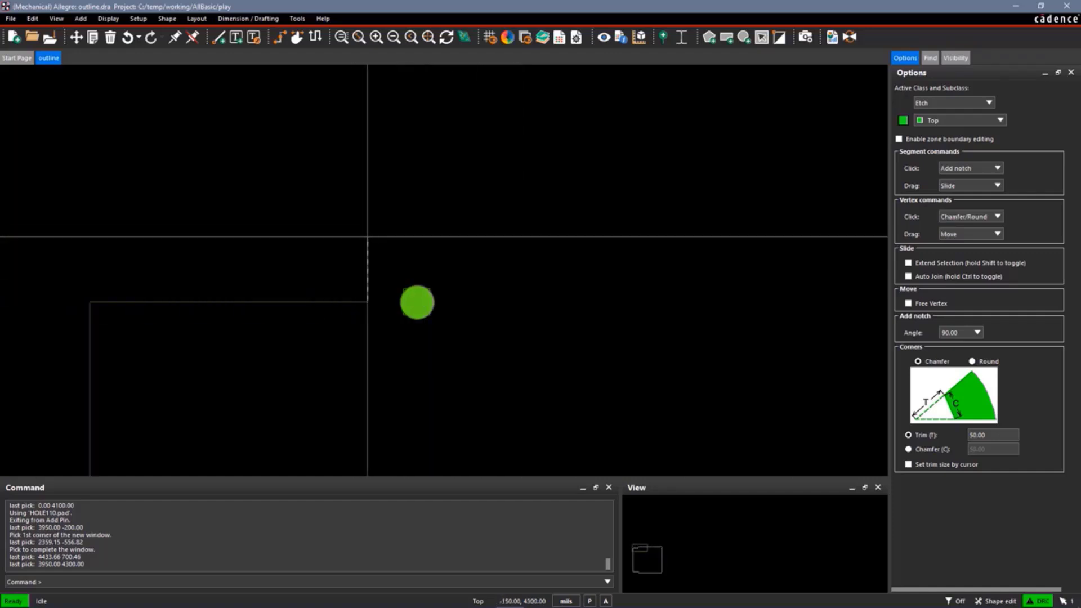
pyautogui.click(89, 302)
pyautogui.press('Left')
pyautogui.press('Down')
pyautogui.press('Down')
pyautogui.press('Down')
pyautogui.press('Down')
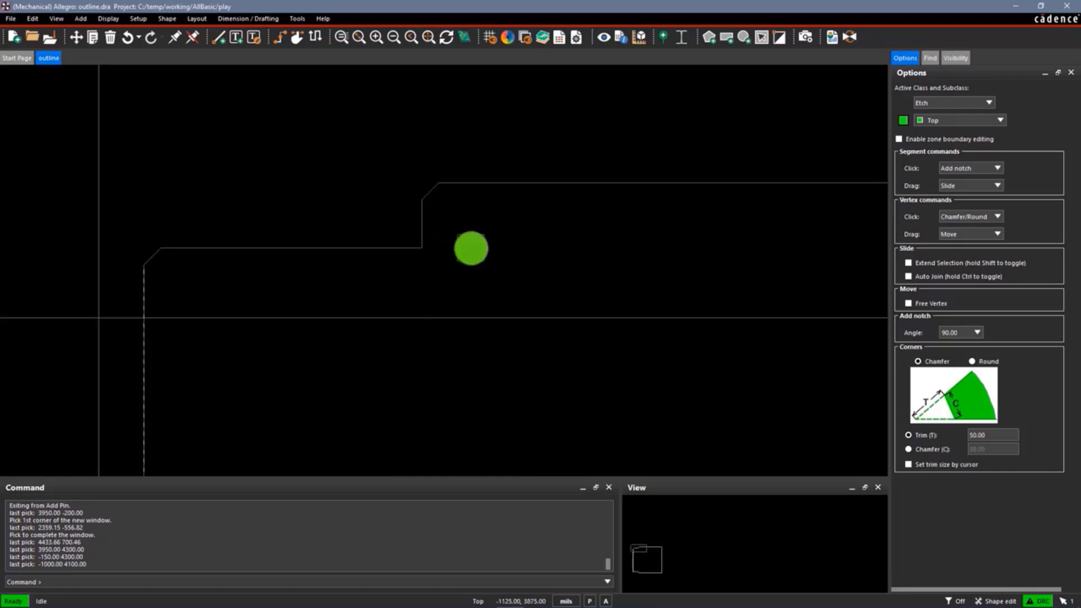
pyautogui.click(144, 293)
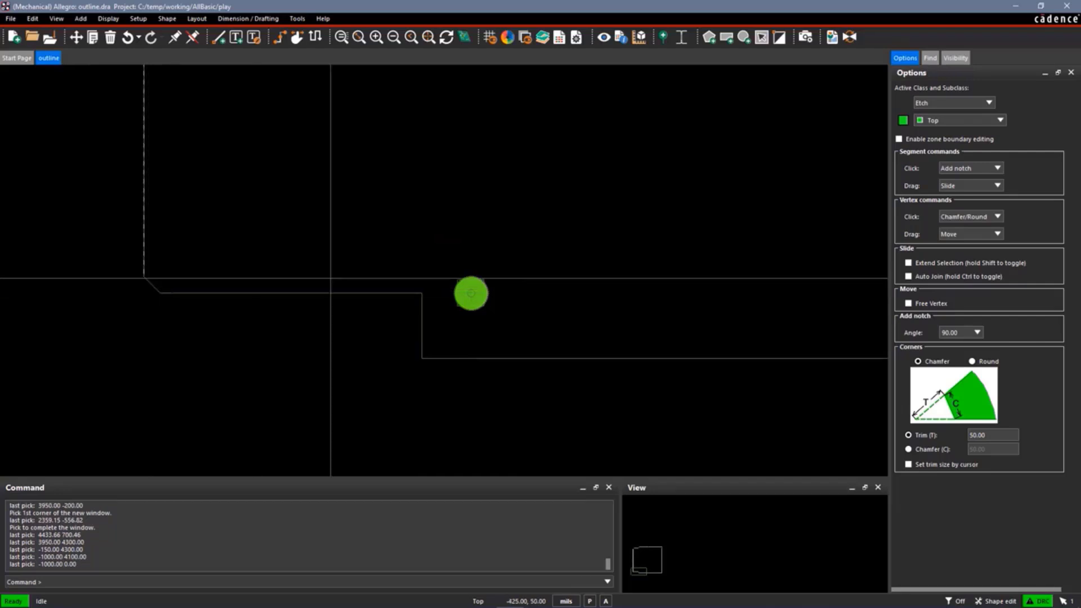
pyautogui.click(422, 358)
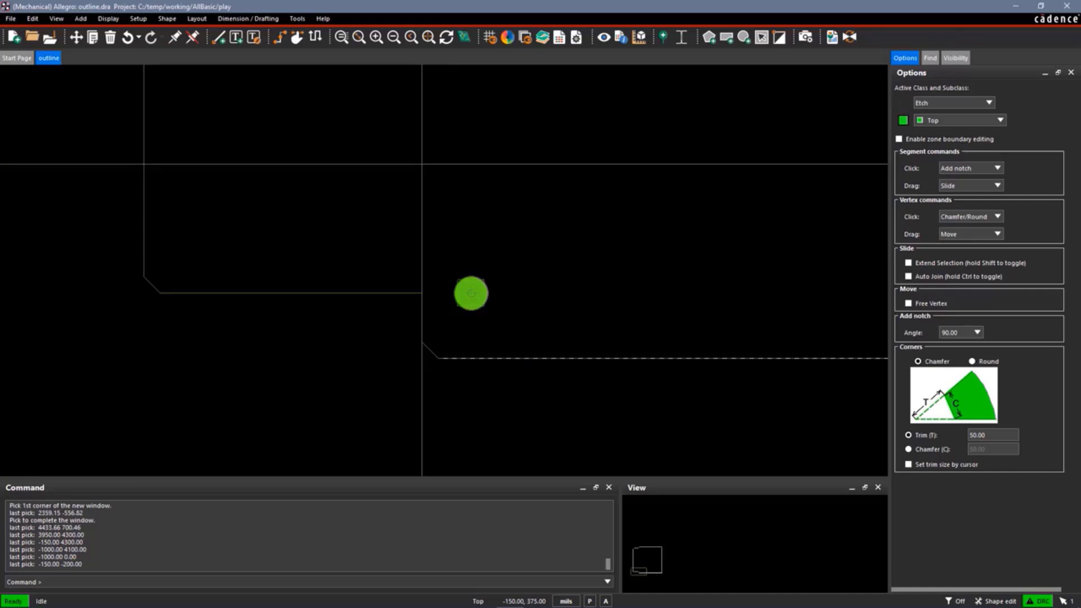
pyautogui.click(359, 40)
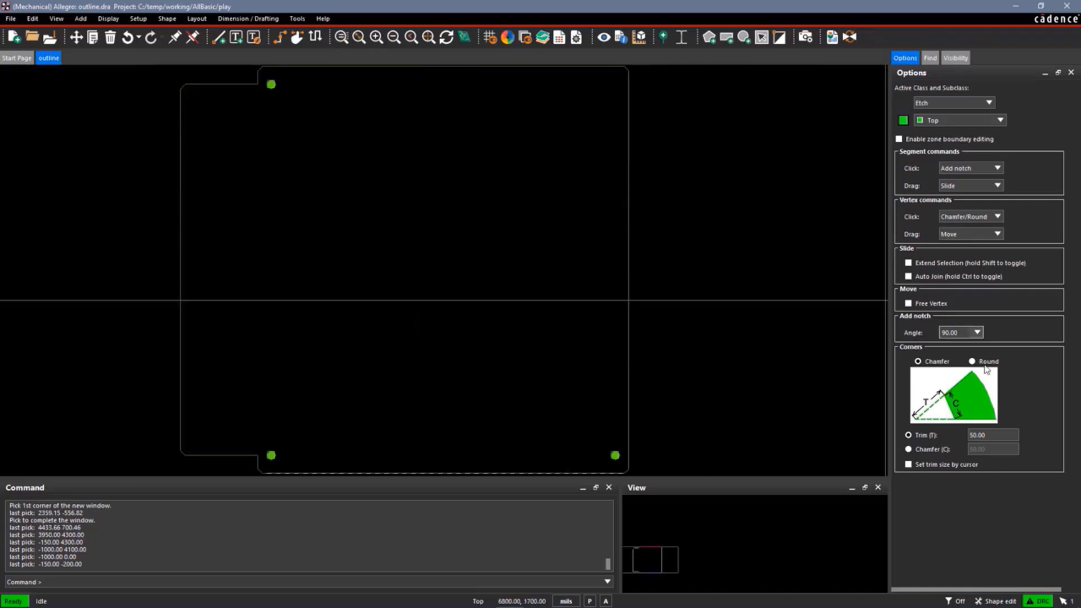
# Return to General Edit mode and choose Linear dimension from the dimensioning context menu.
pyautogui.click(994, 601)
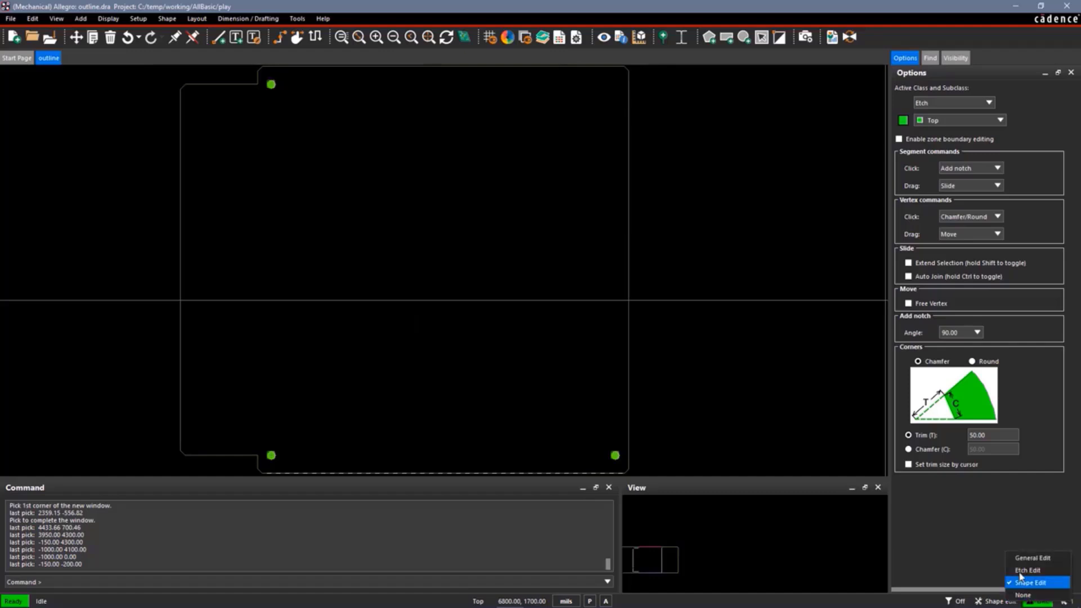
pyautogui.click(1031, 558)
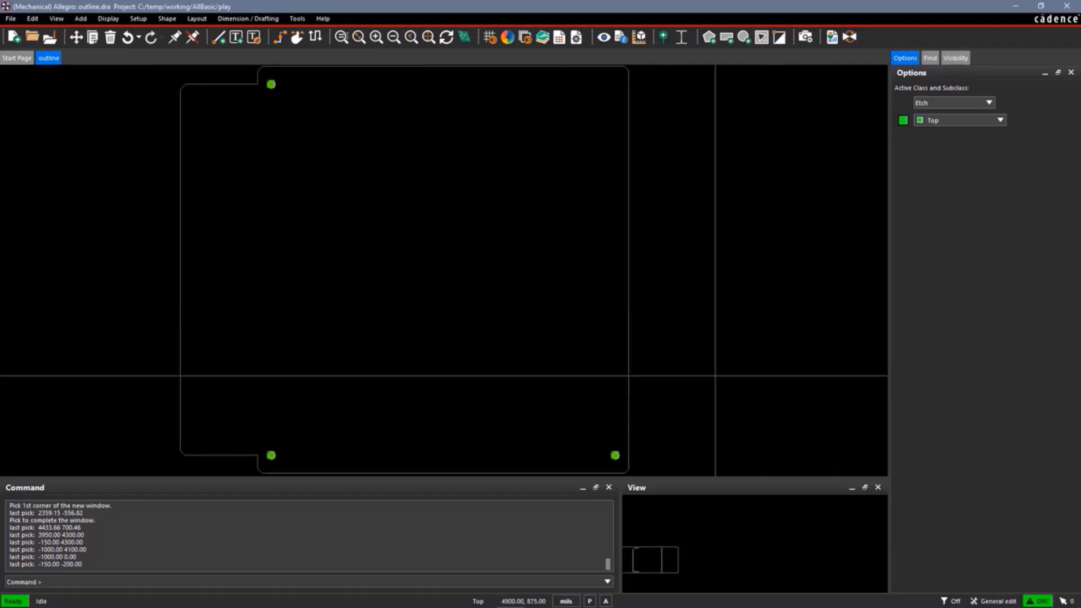
pyautogui.click(244, 19)
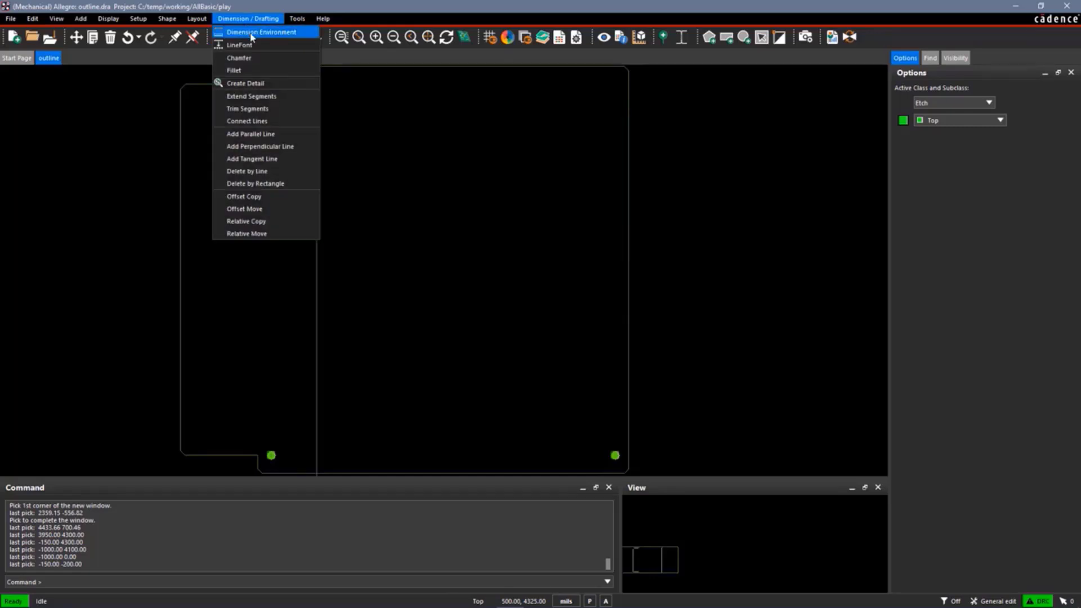
pyautogui.press('Escape')
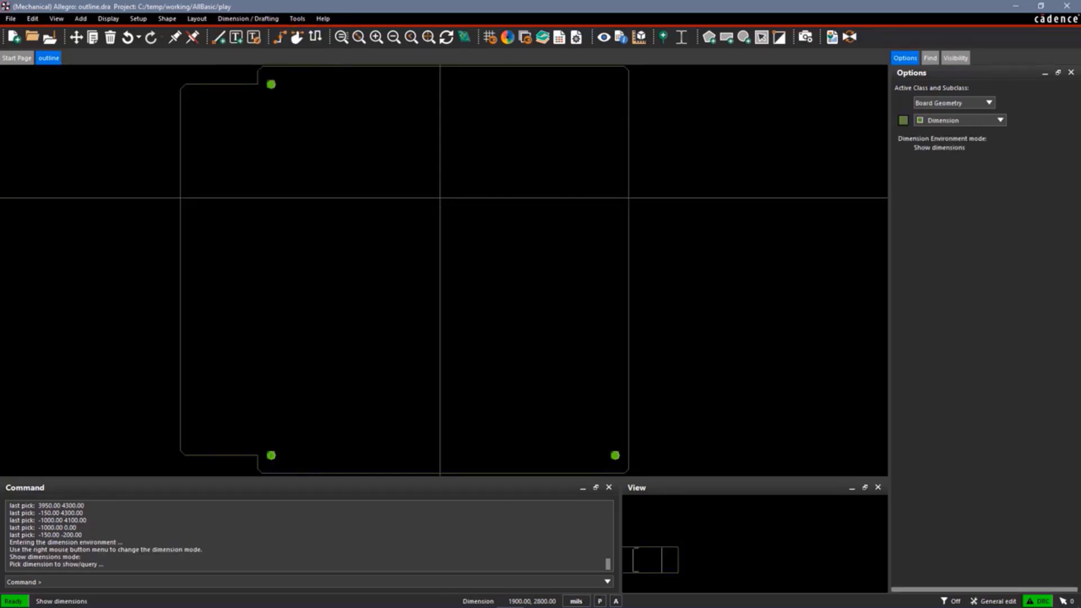
pyautogui.rightClick(420, 170)
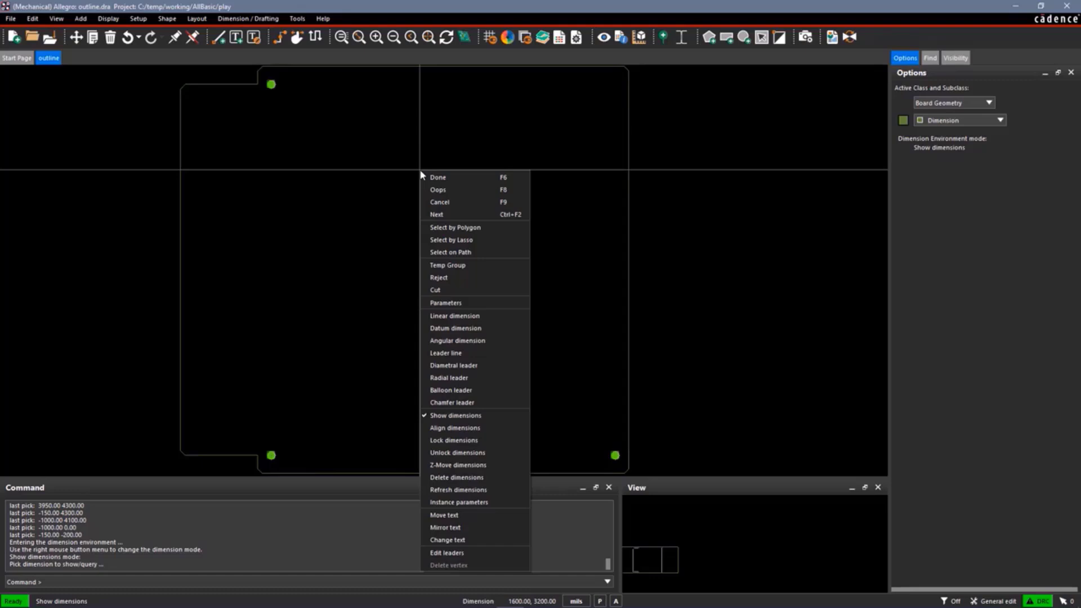
pyautogui.click(469, 317)
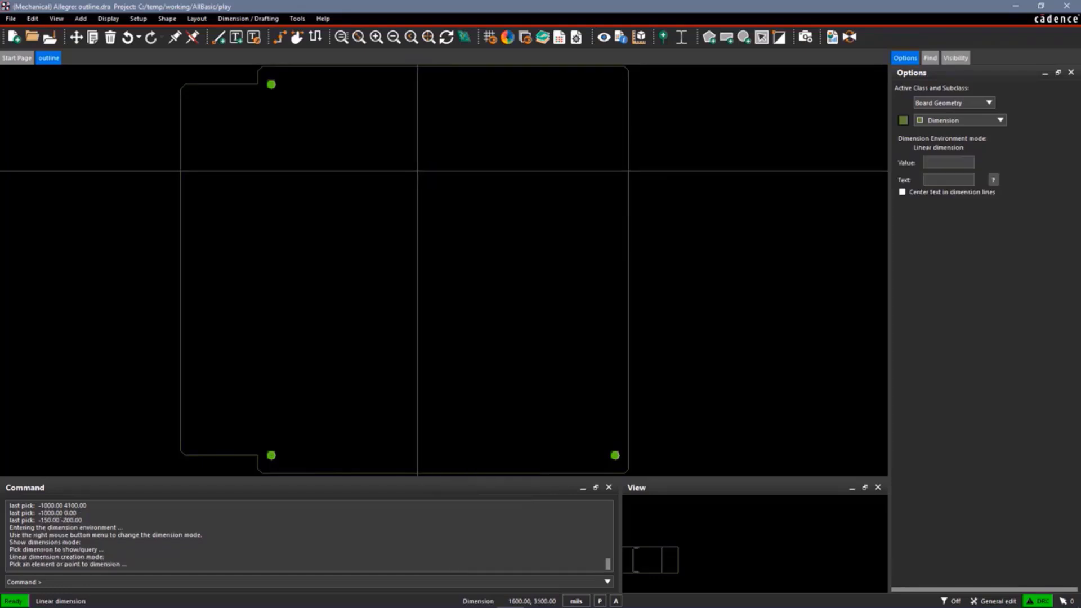
# Dimension the 3.80 span between the 0,0 and 3800,0 mounting holes, placed below the board.
pyautogui.click(394, 37)
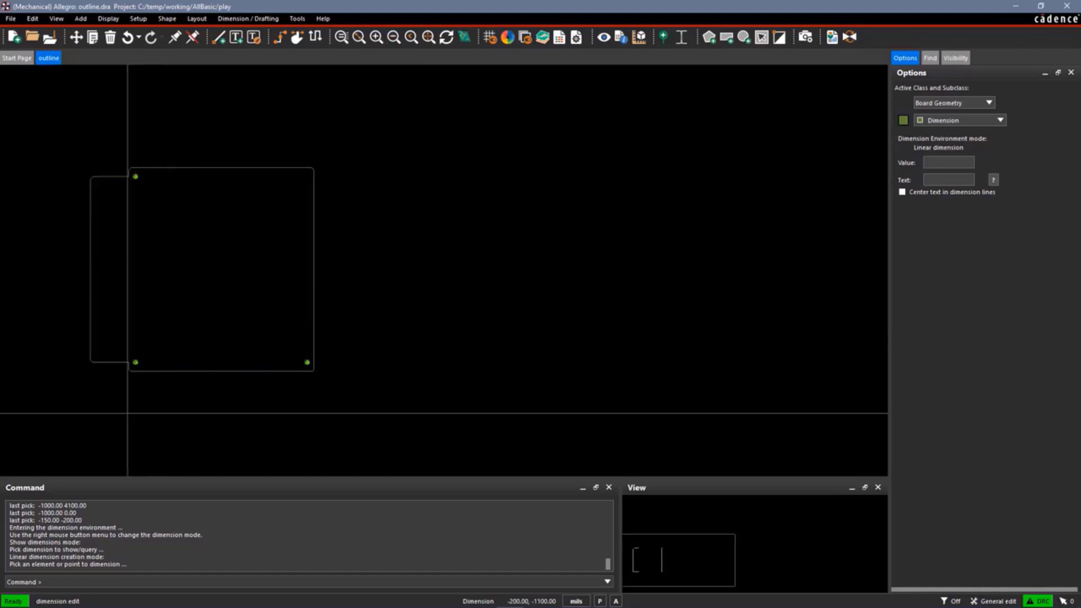
pyautogui.click(136, 362)
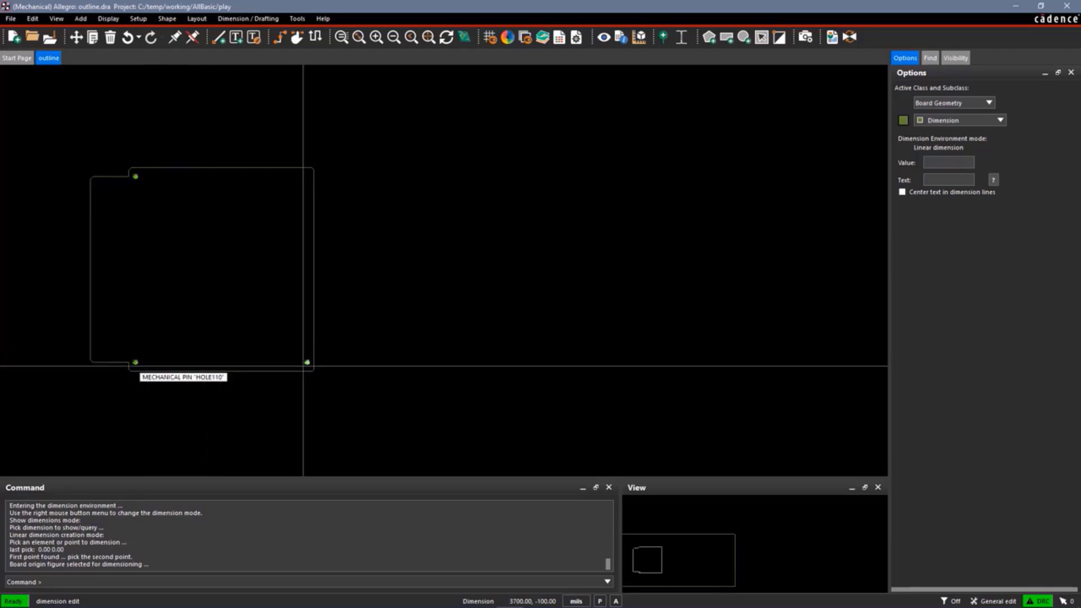
pyautogui.click(307, 362)
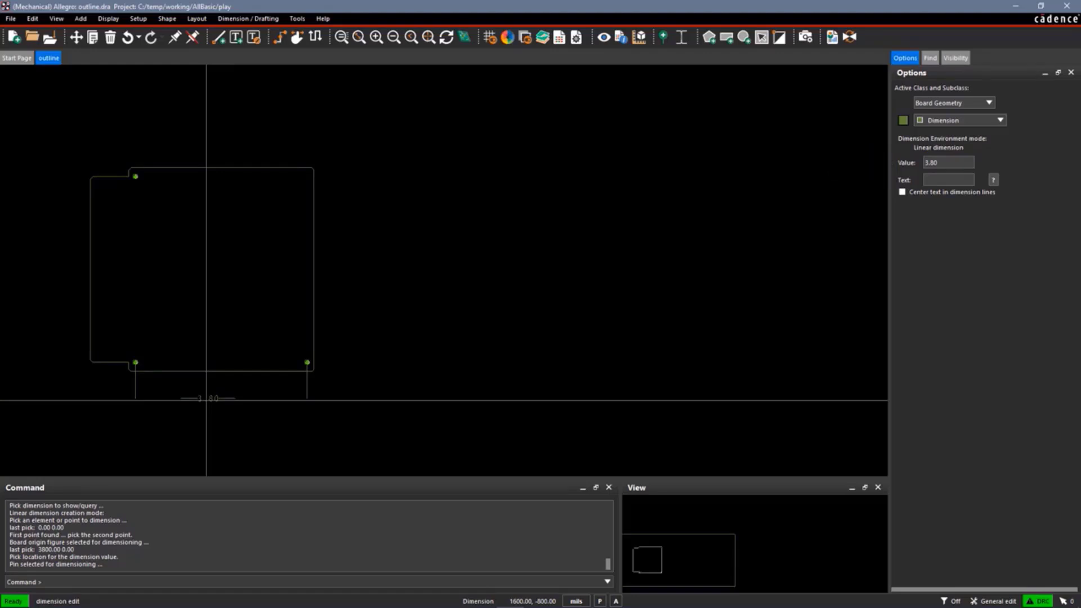
pyautogui.click(207, 400)
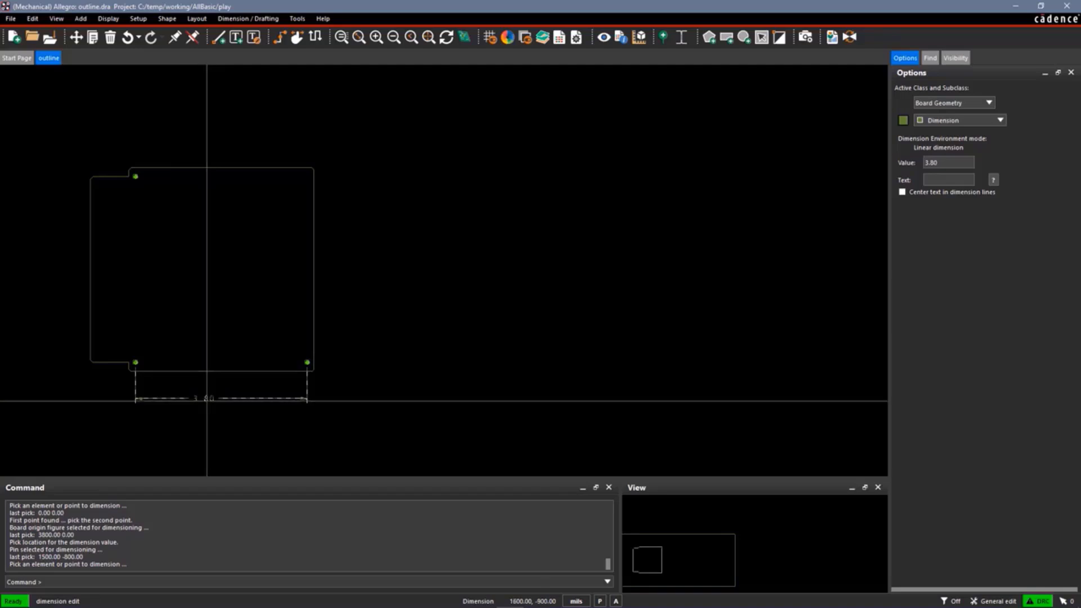
# Dimension the overall 4.95 board width horizontally corner to corner, placed beneath the 3.80 dimension.
pyautogui.click(338, 42)
pyautogui.click(61, 393)
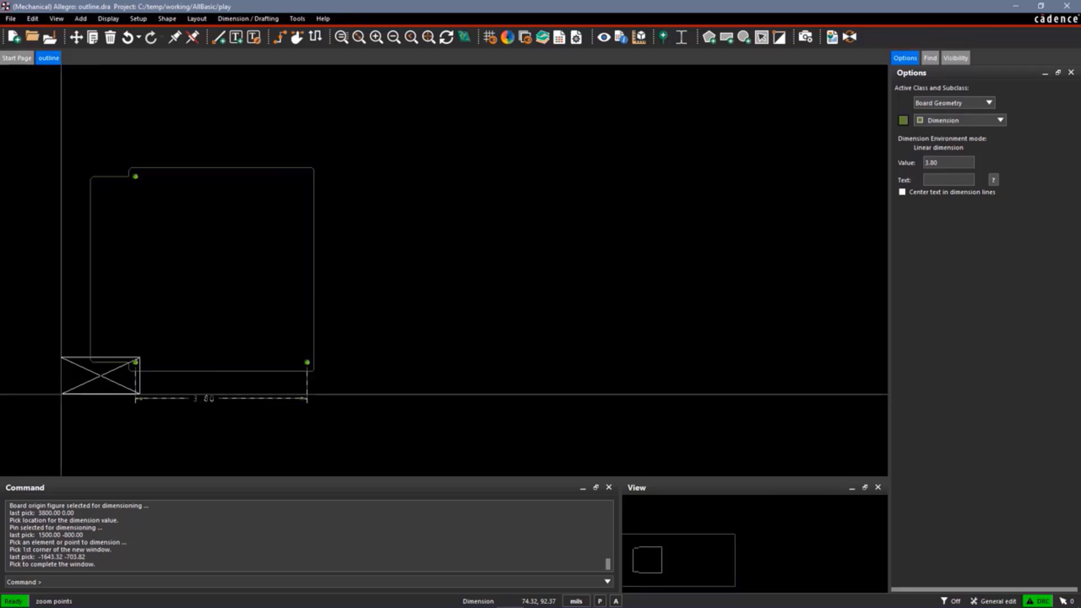
pyautogui.click(179, 333)
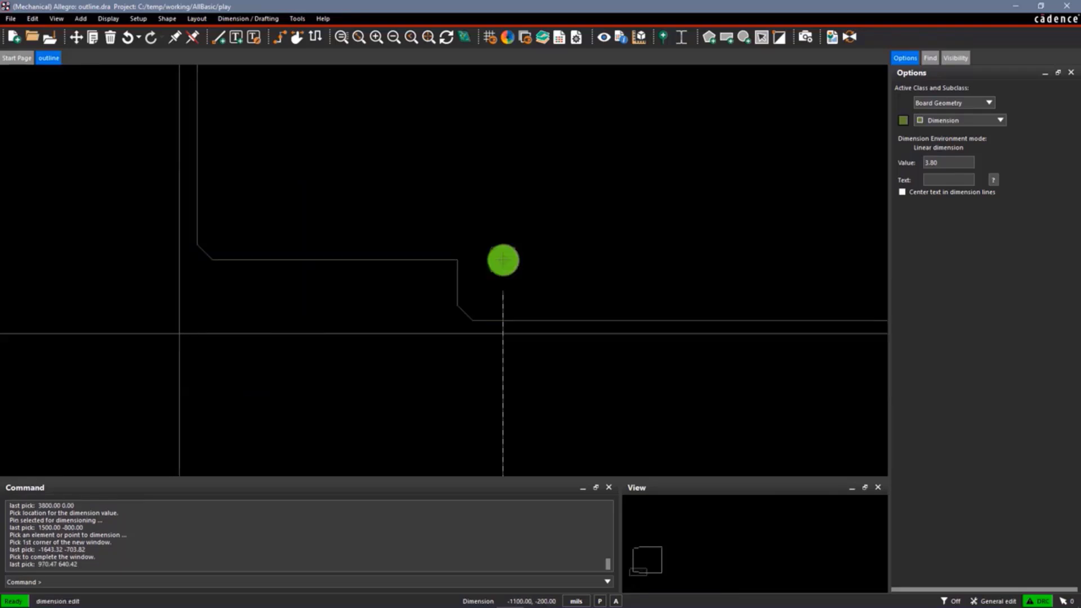
pyautogui.click(197, 244)
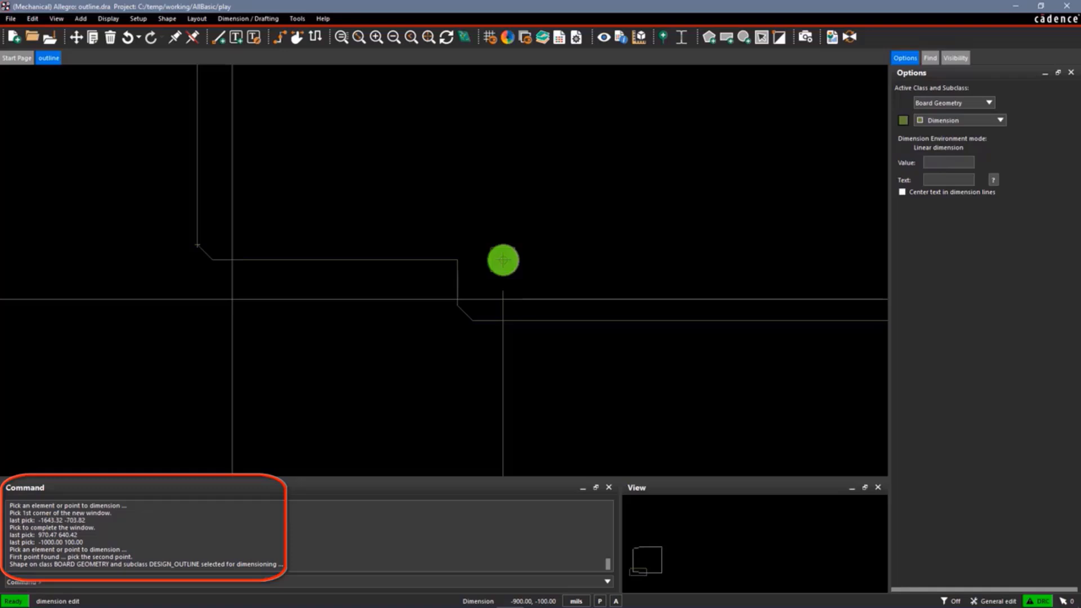
pyautogui.moveTo(502, 258); pyautogui.dragTo(17, 258, button='middle')
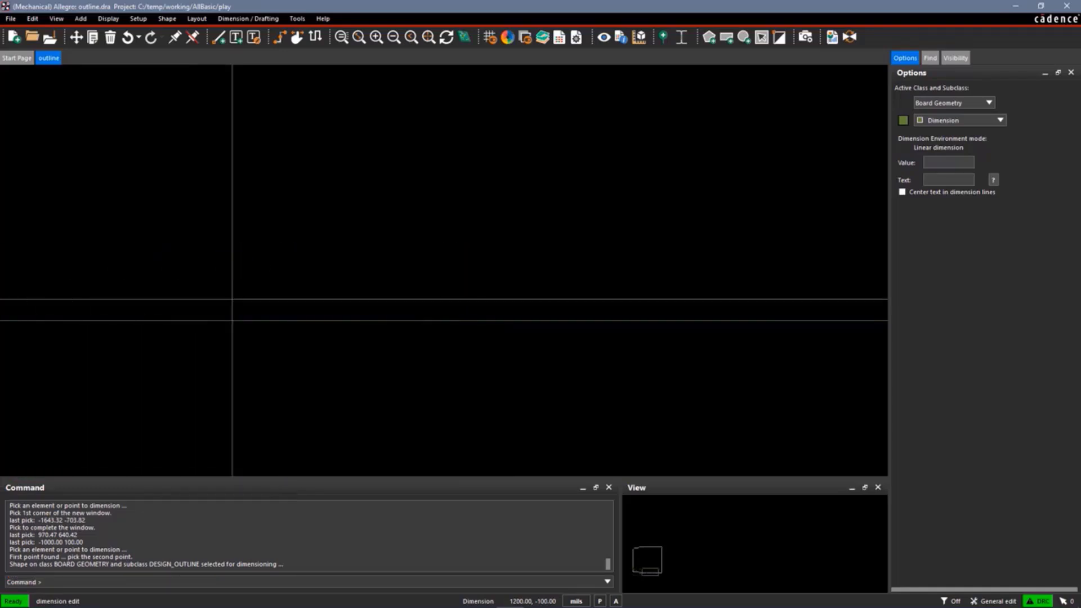
pyautogui.moveTo(695, 260); pyautogui.dragTo(478, 260, button='middle')
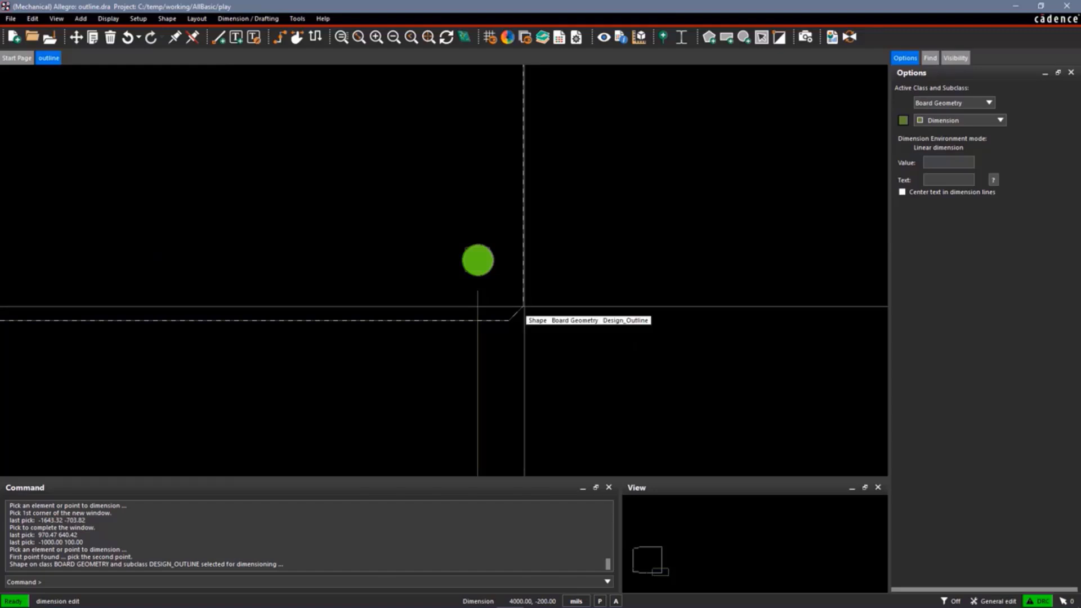
pyautogui.click(477, 260)
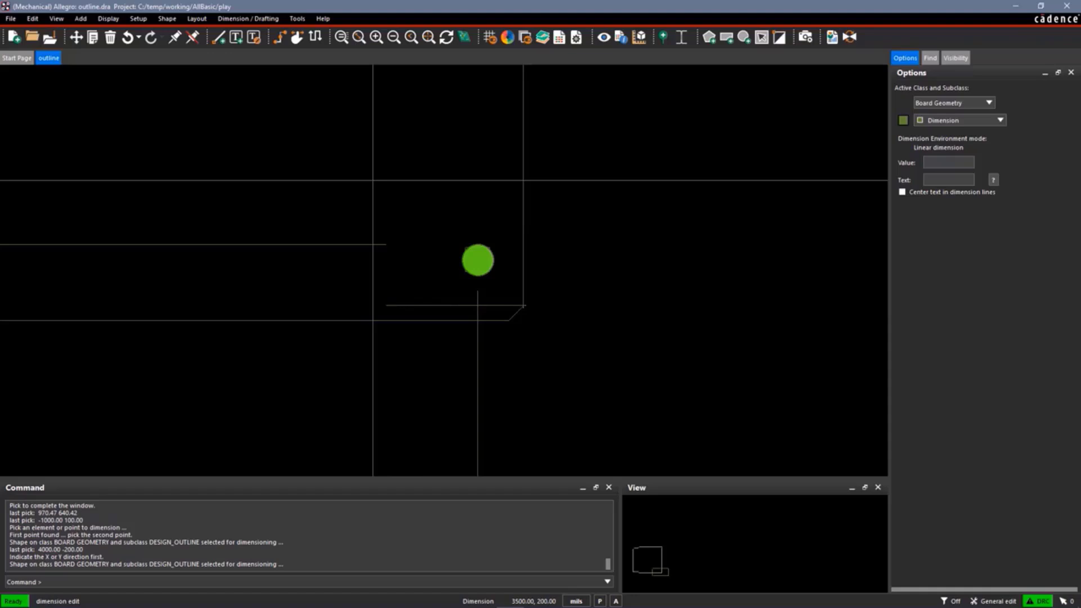
pyautogui.click(394, 37)
pyautogui.click(395, 37)
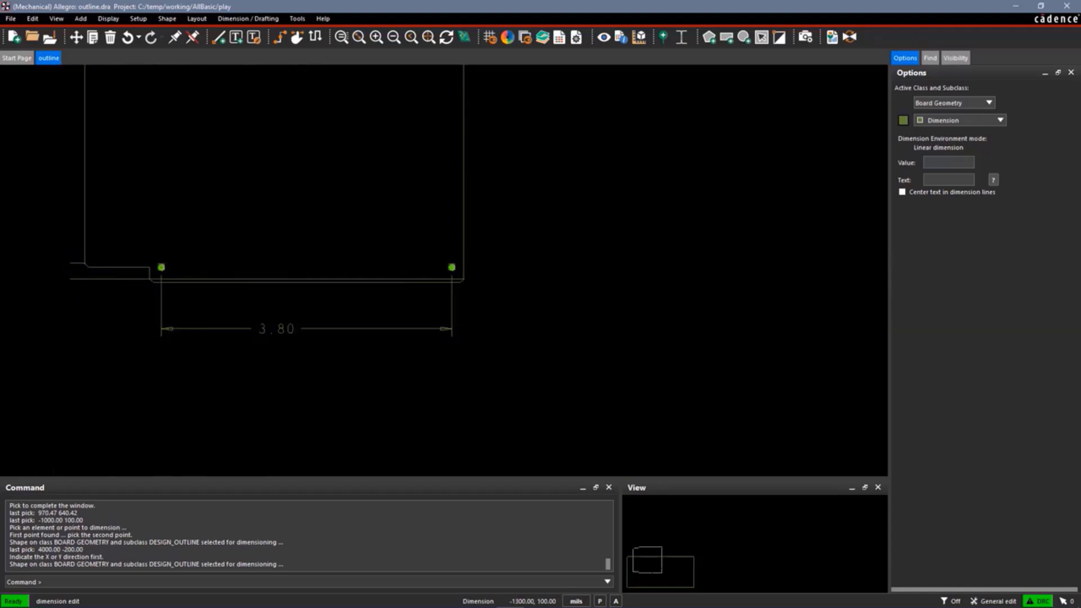
pyautogui.click(291, 364)
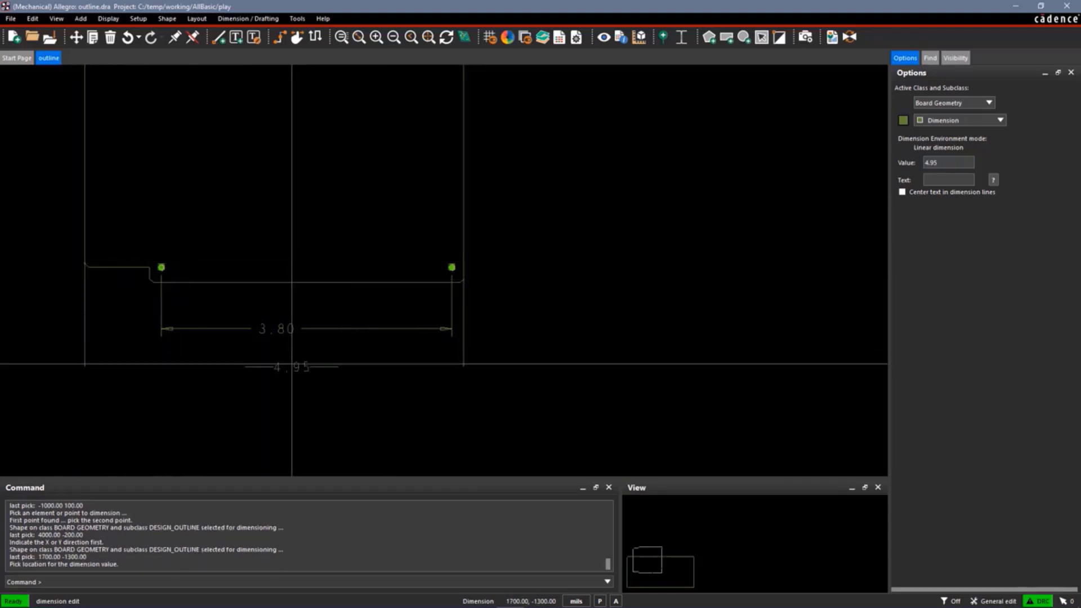
pyautogui.click(255, 366)
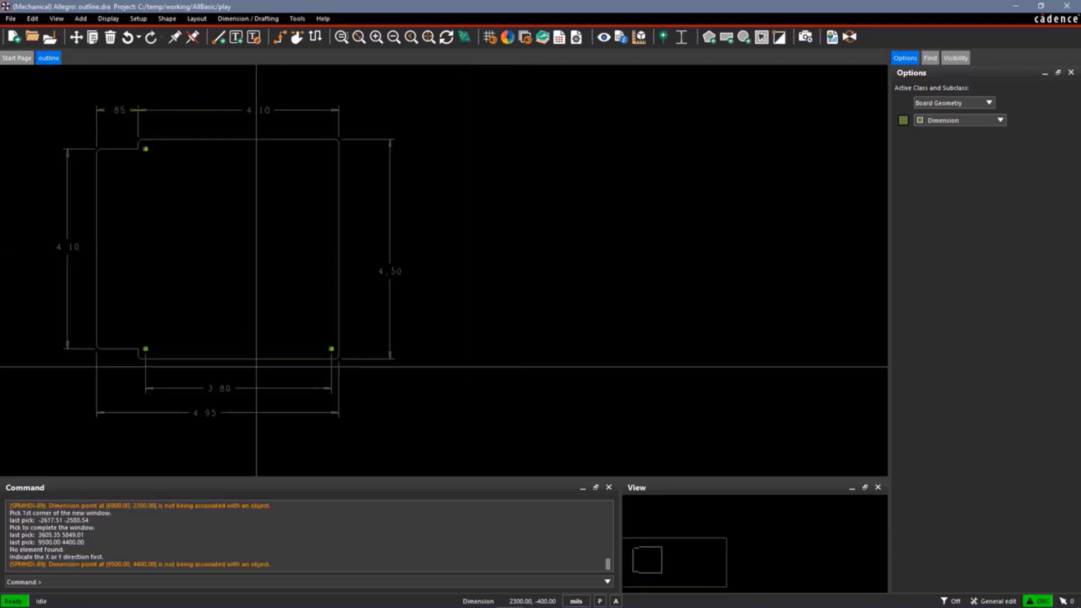
# Zoom to the top-right chamfered corner and enter the Dimension Environment in chamfer leader mode.
pyautogui.click(341, 37)
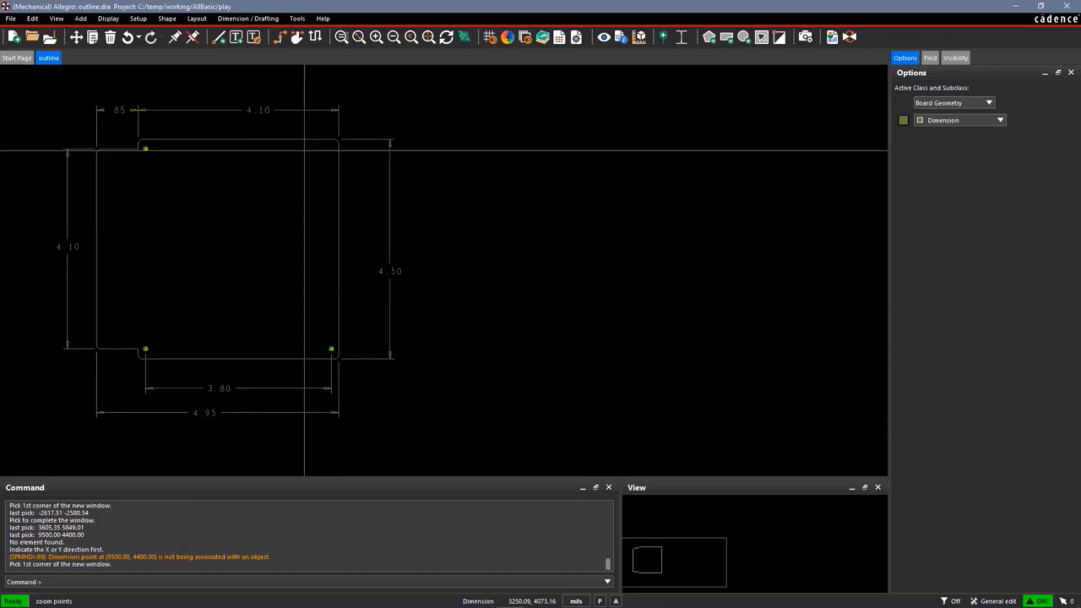
pyautogui.click(290, 187)
pyautogui.click(495, 90)
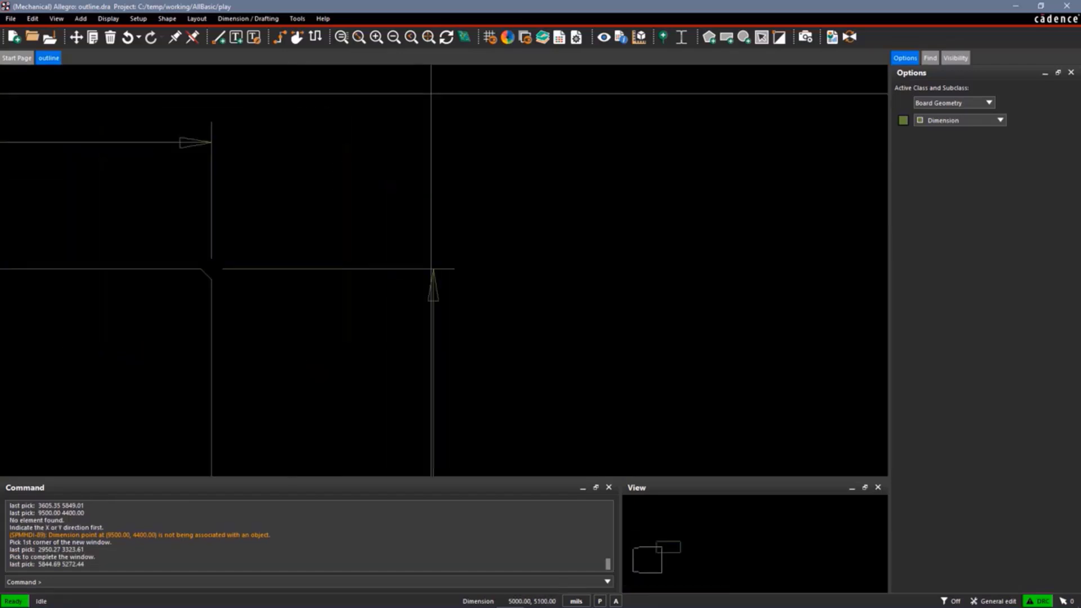
pyautogui.rightClick(342, 174)
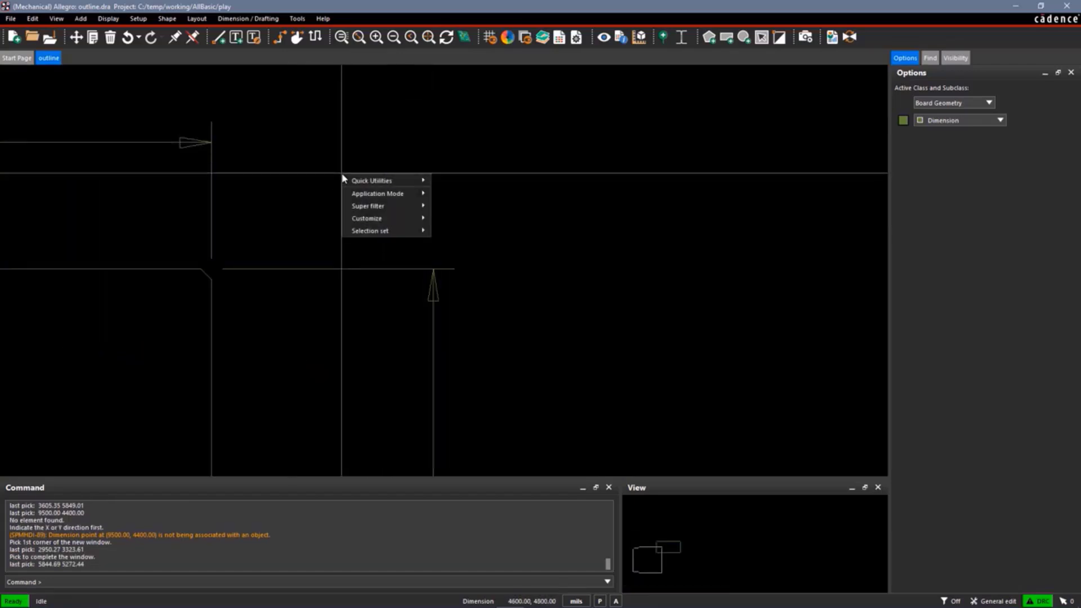
pyautogui.click(270, 20)
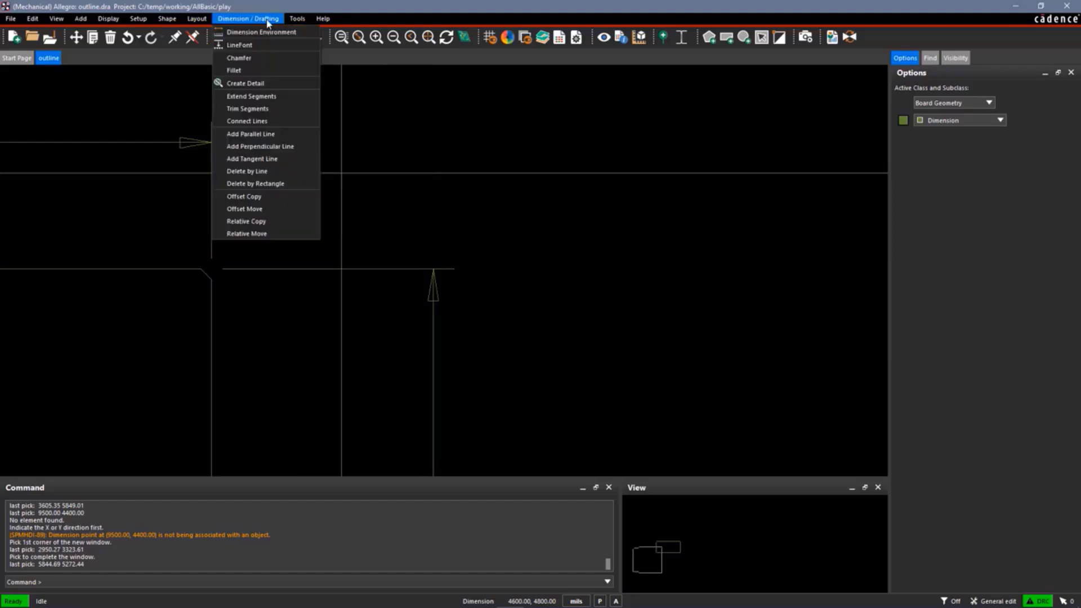
pyautogui.click(270, 33)
pyautogui.rightClick(301, 192)
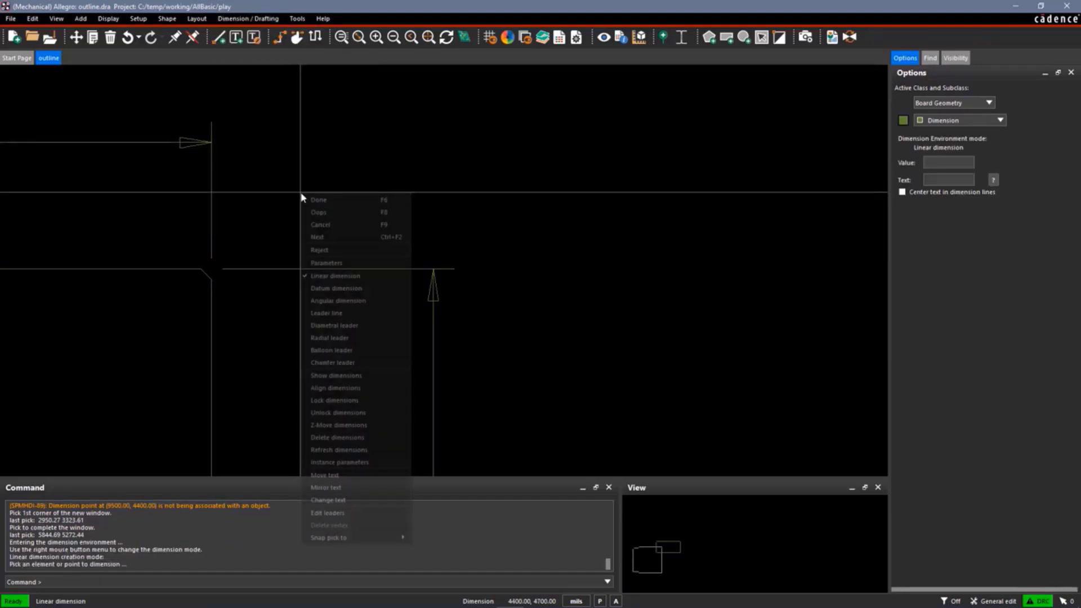
pyautogui.click(333, 363)
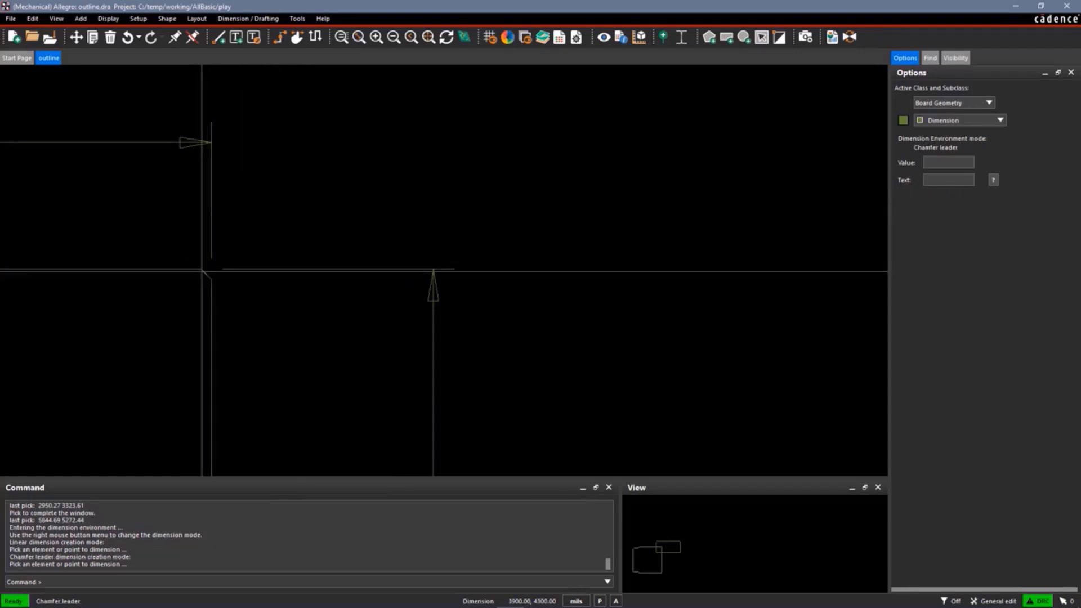
# Place the 45° X .05 chamfer leader note above the top-right corner, then fit the view.
pyautogui.click(206, 274)
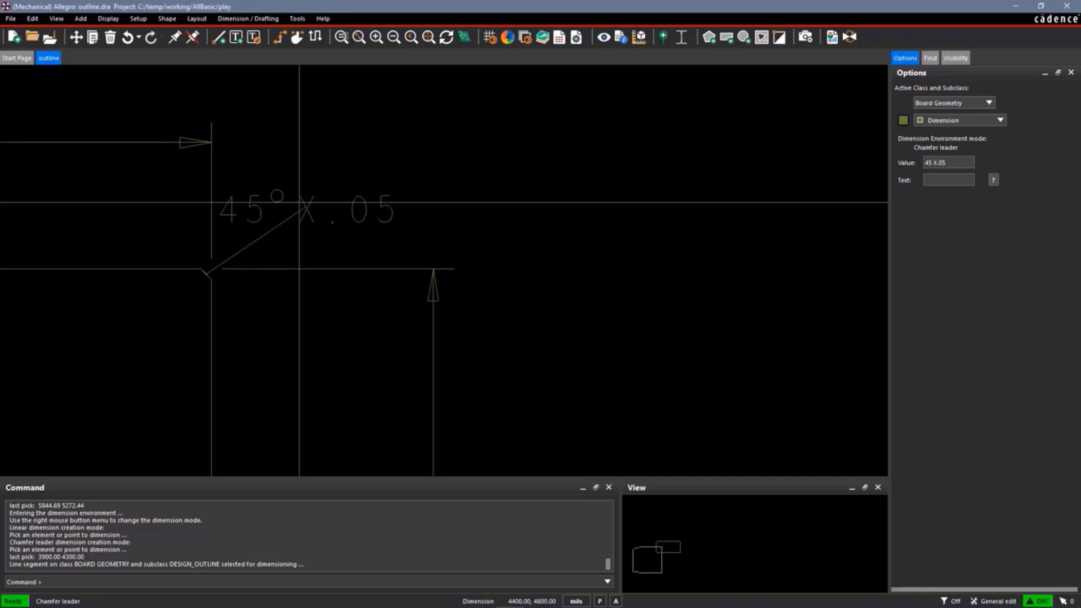
pyautogui.click(322, 183)
pyautogui.click(537, 184)
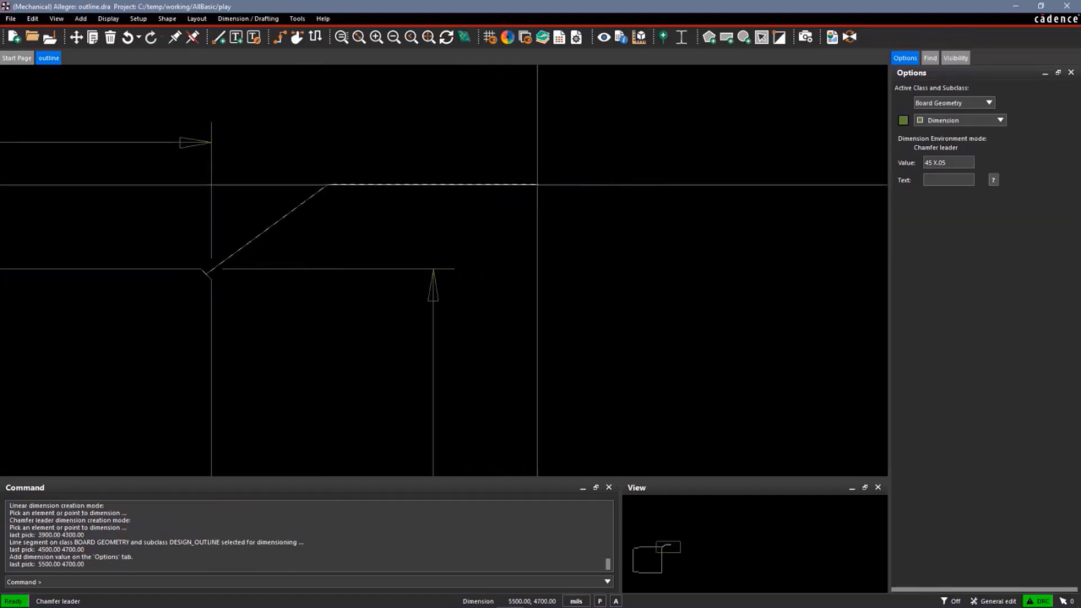
pyautogui.rightClick(537, 184)
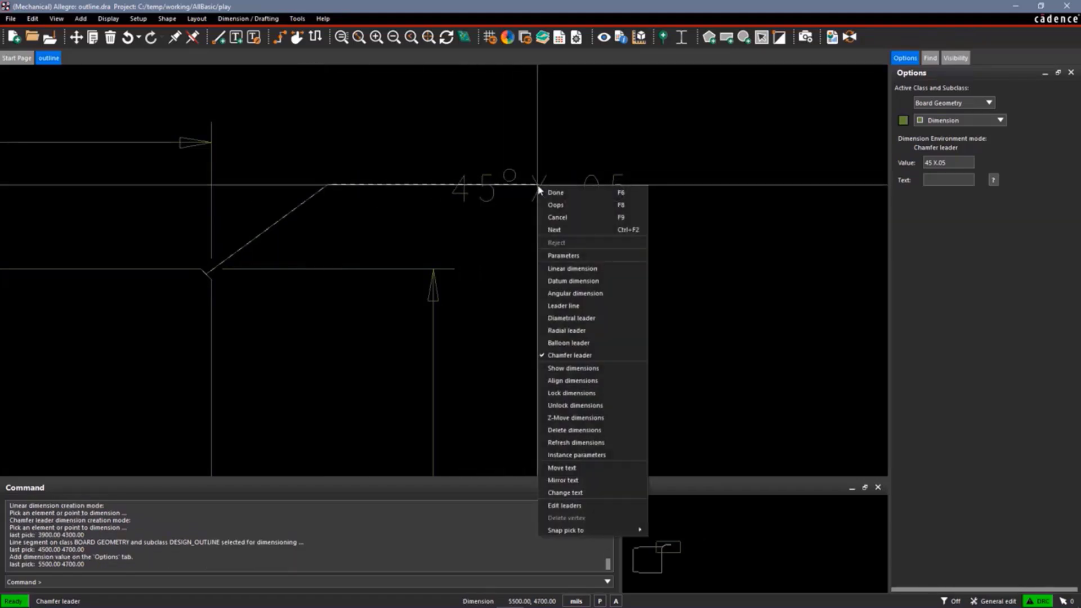
pyautogui.click(557, 230)
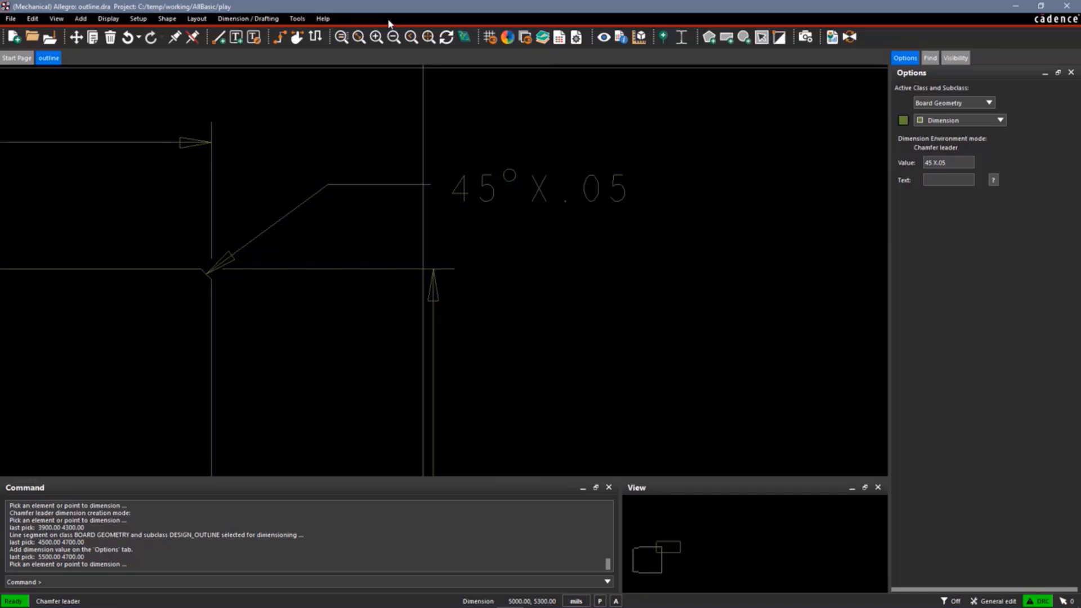
pyautogui.click(359, 37)
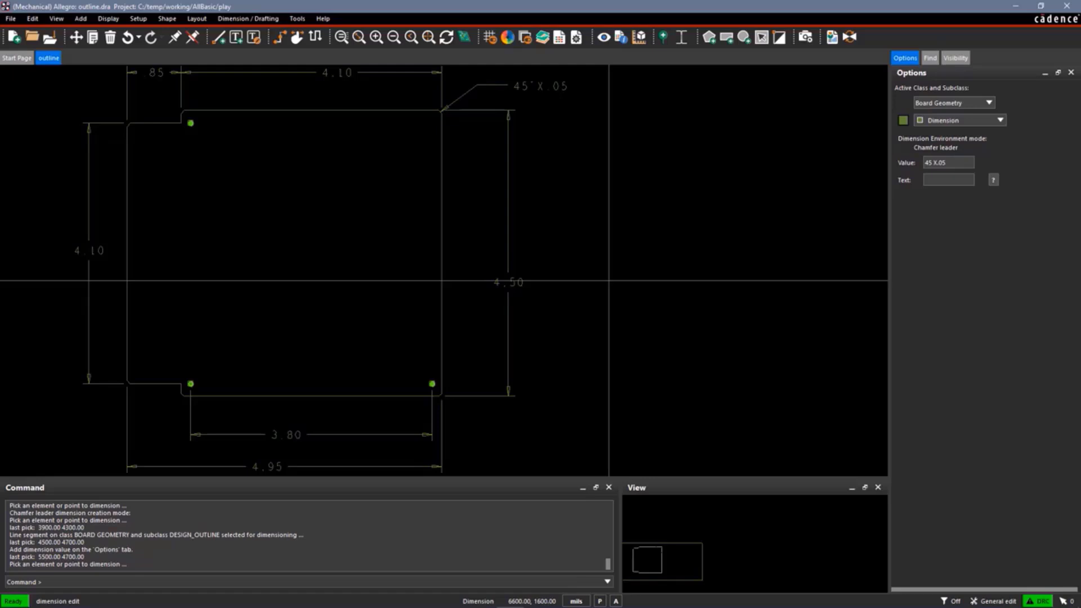
# Set the shape Active Class to Route Keepin, via Package Keepin, and end without drawing.
pyautogui.click(709, 41)
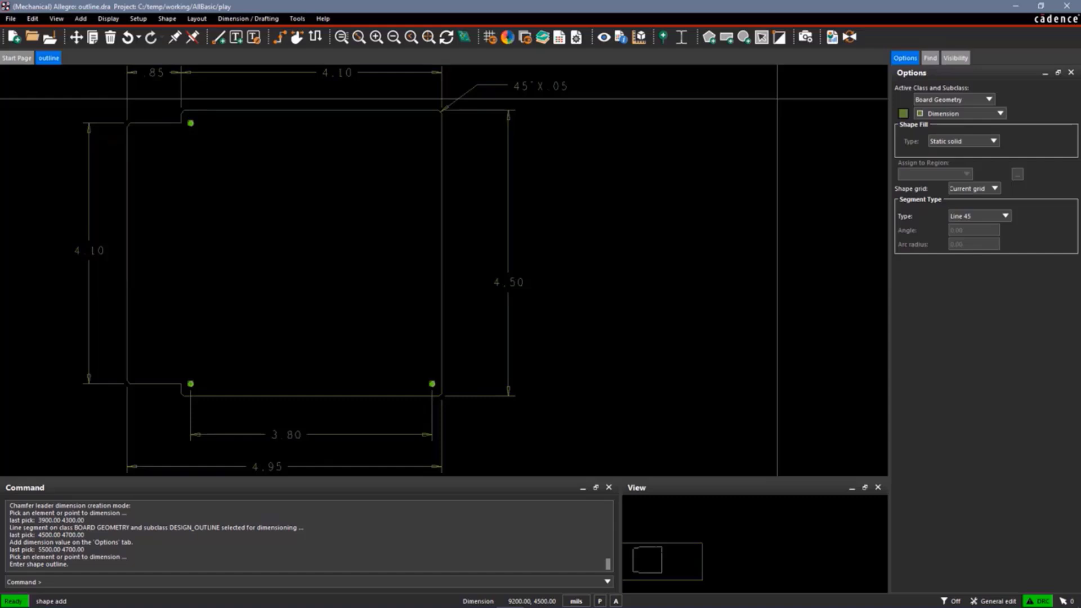
pyautogui.click(988, 100)
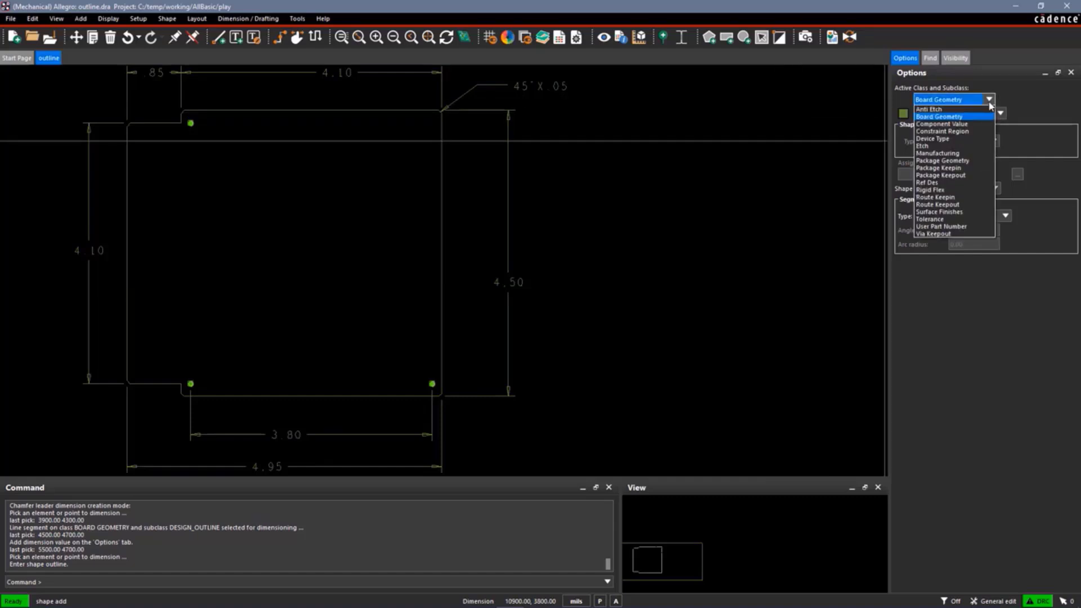
pyautogui.click(960, 167)
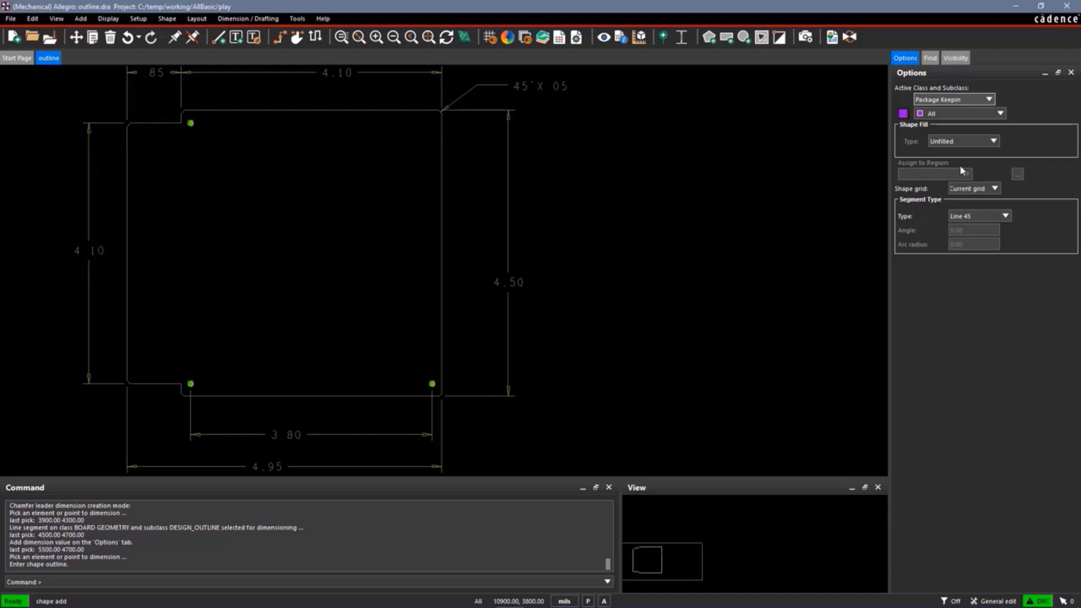
pyautogui.click(989, 100)
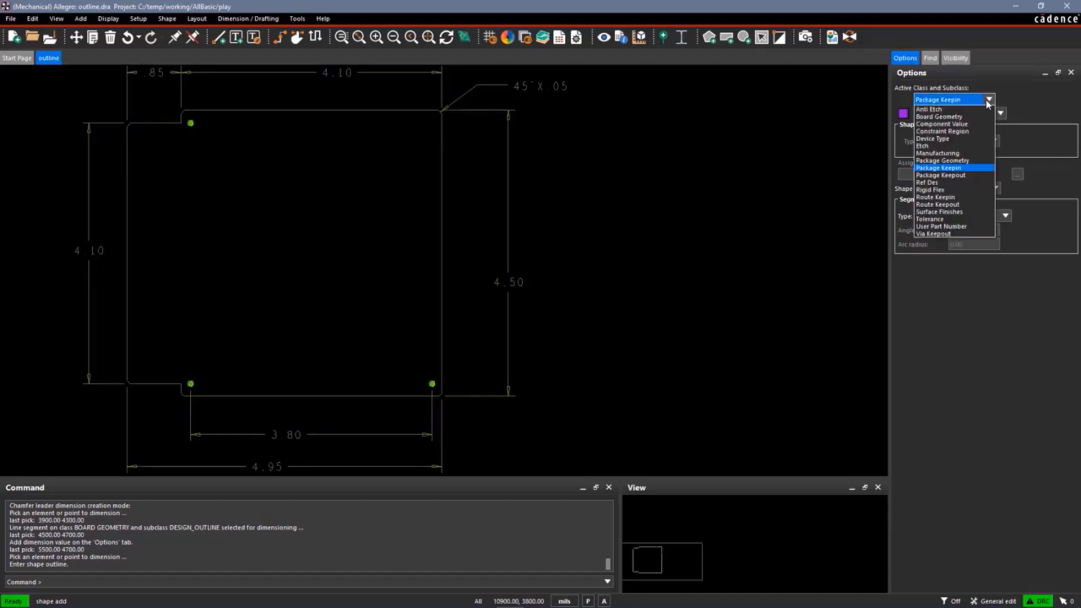
pyautogui.click(950, 197)
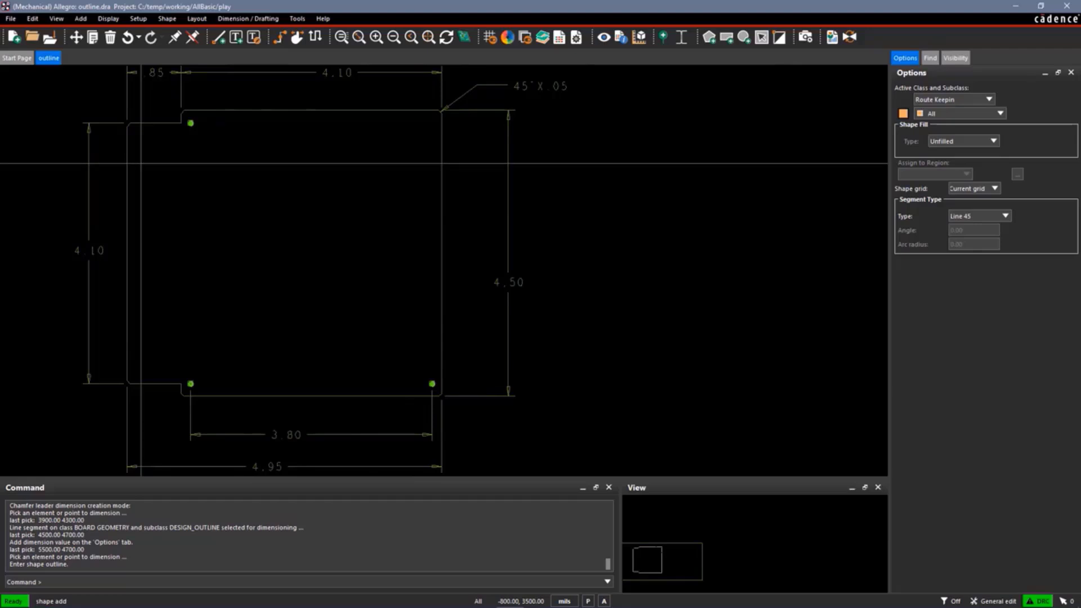
pyautogui.rightClick(189, 180)
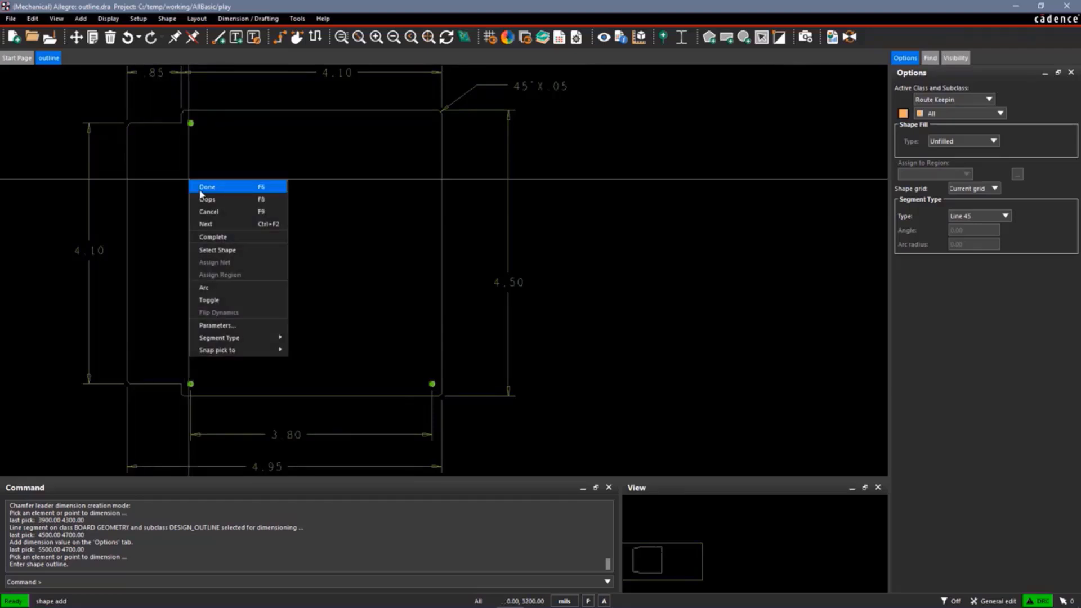
pyautogui.click(200, 191)
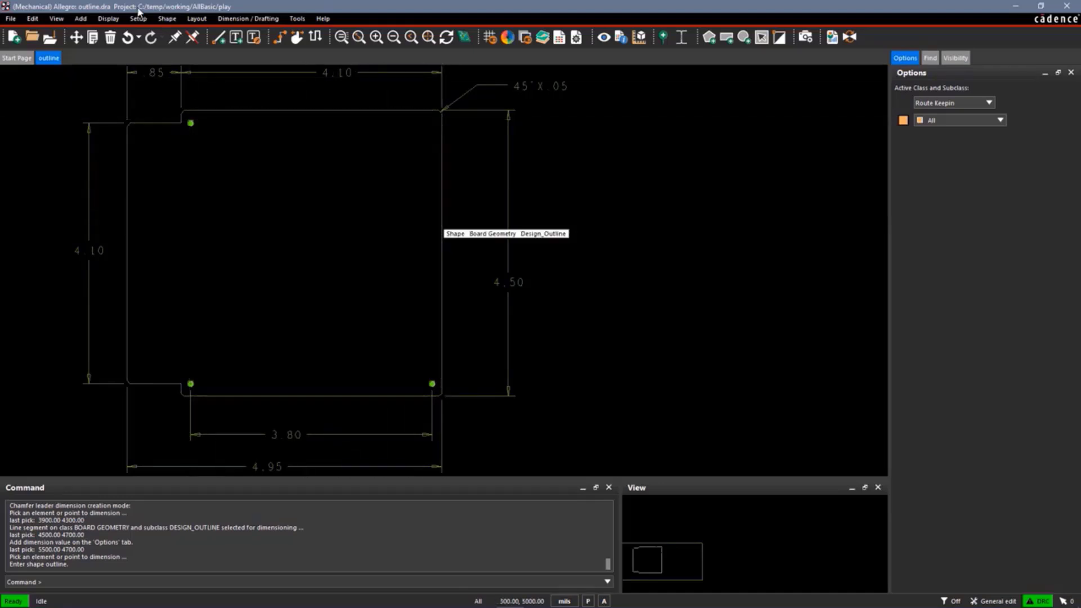
# Z-copy the board outline to ROUTE KEEPIN/ALL, contracted by 50 mils.
pyautogui.click(34, 21)
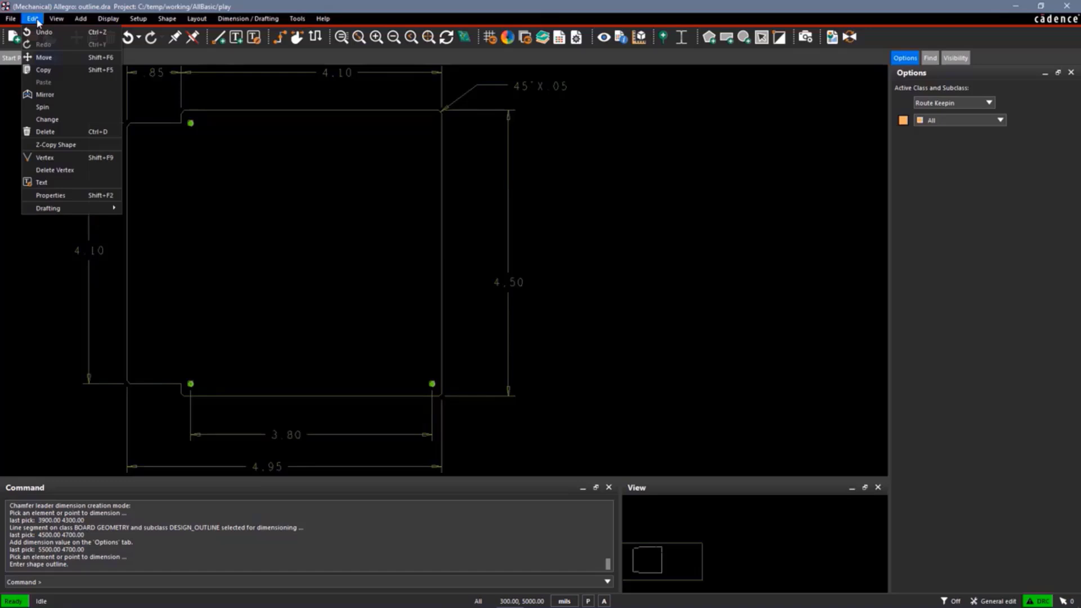
pyautogui.click(71, 144)
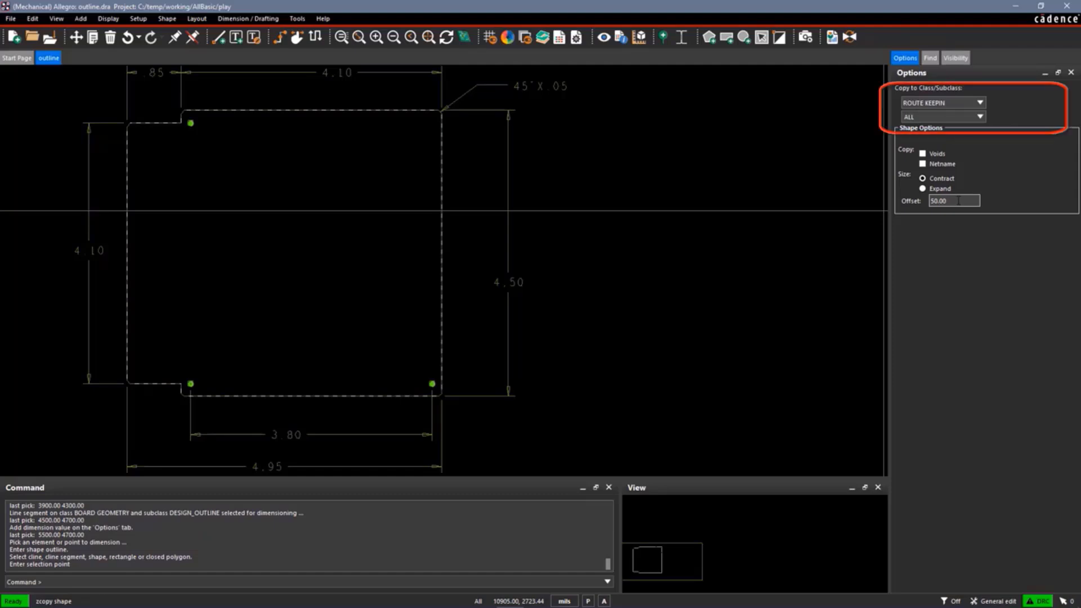
pyautogui.click(981, 102)
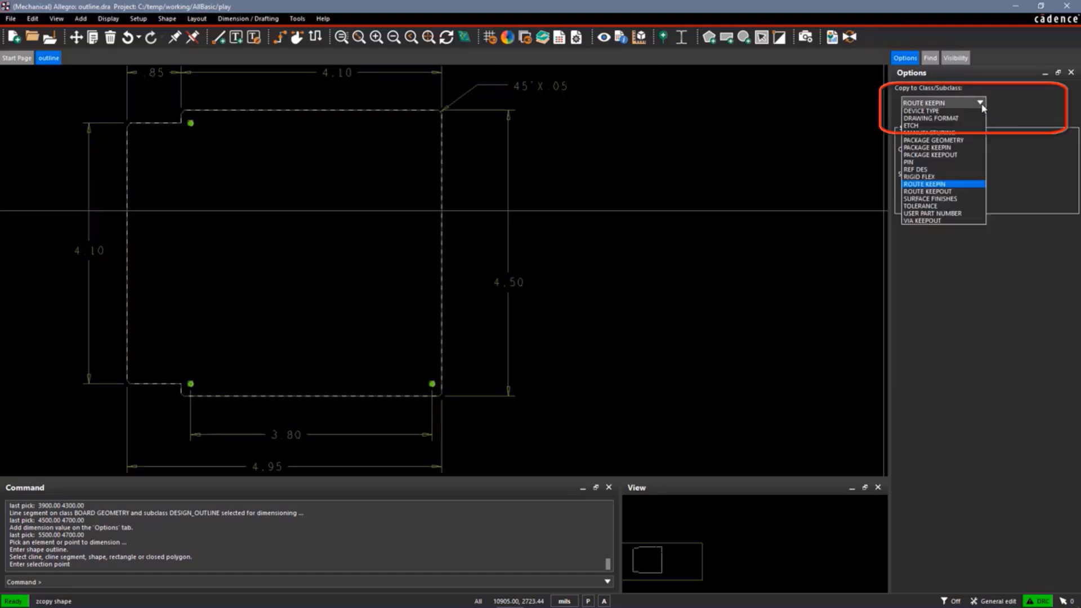
pyautogui.click(948, 223)
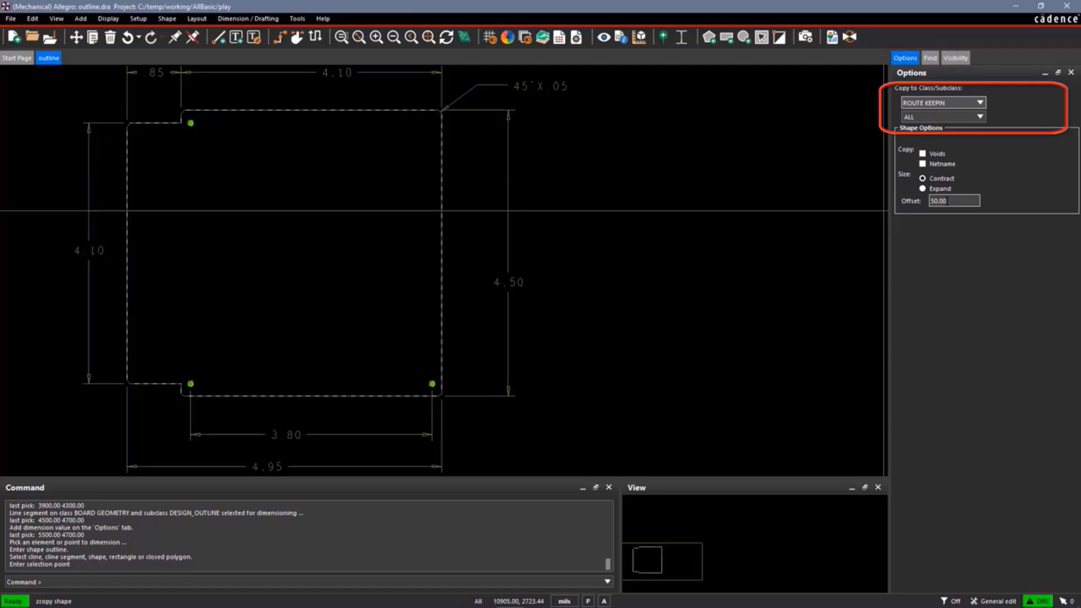
pyautogui.click(948, 201)
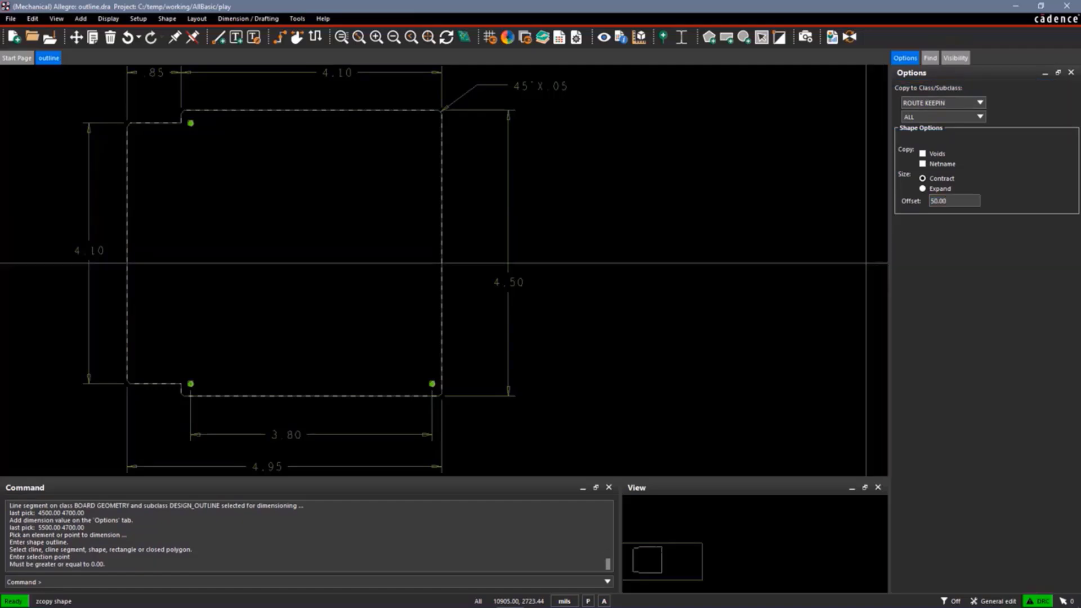
pyautogui.click(441, 233)
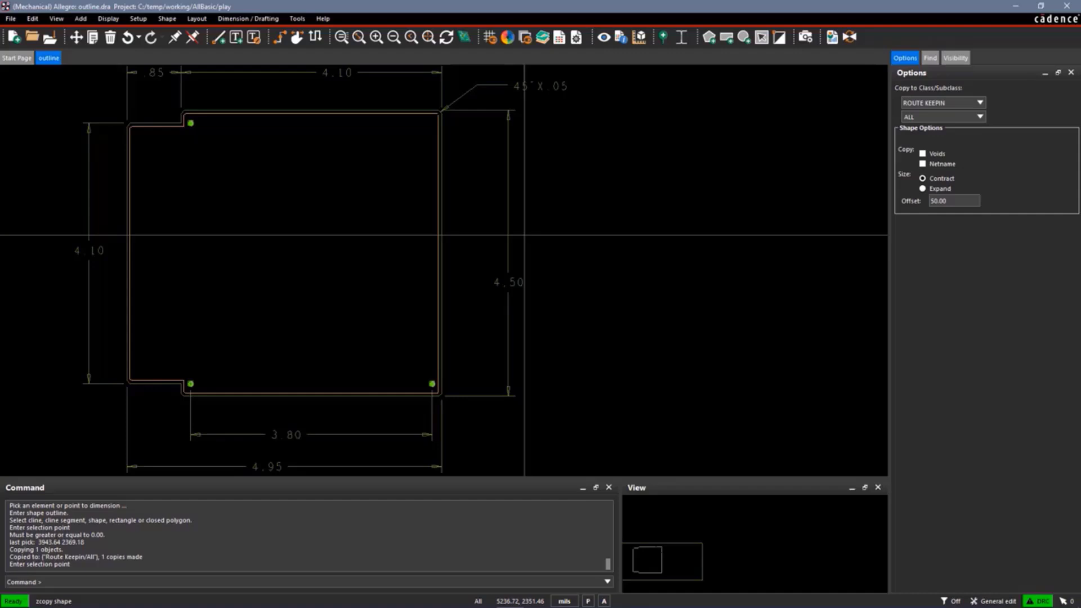
# Change the Z-copy offset to 70 for the next inset.
pyautogui.doubleClick(952, 201)
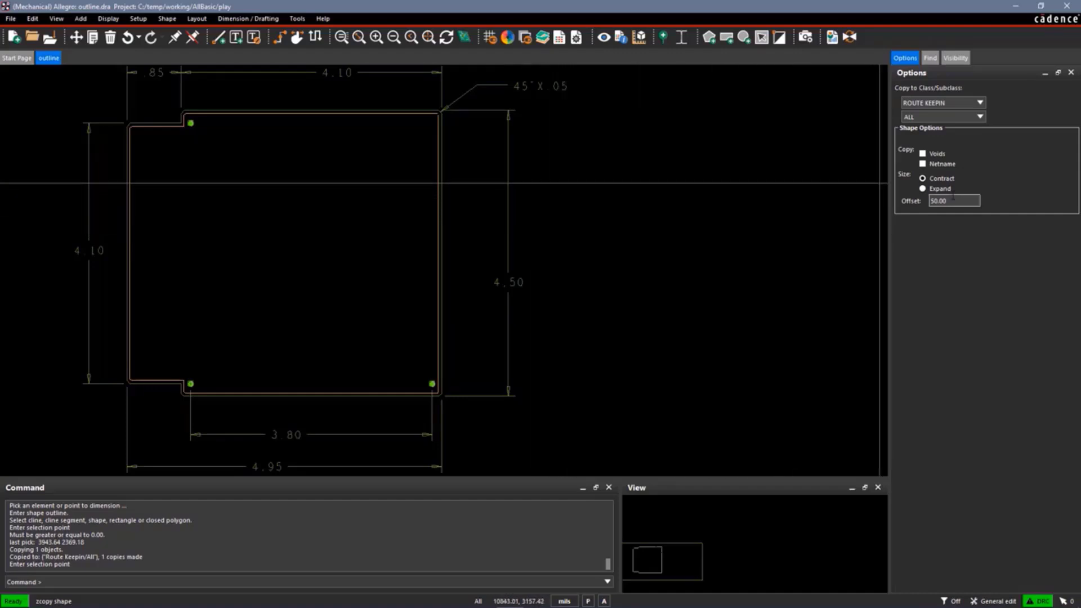
pyautogui.write('70')
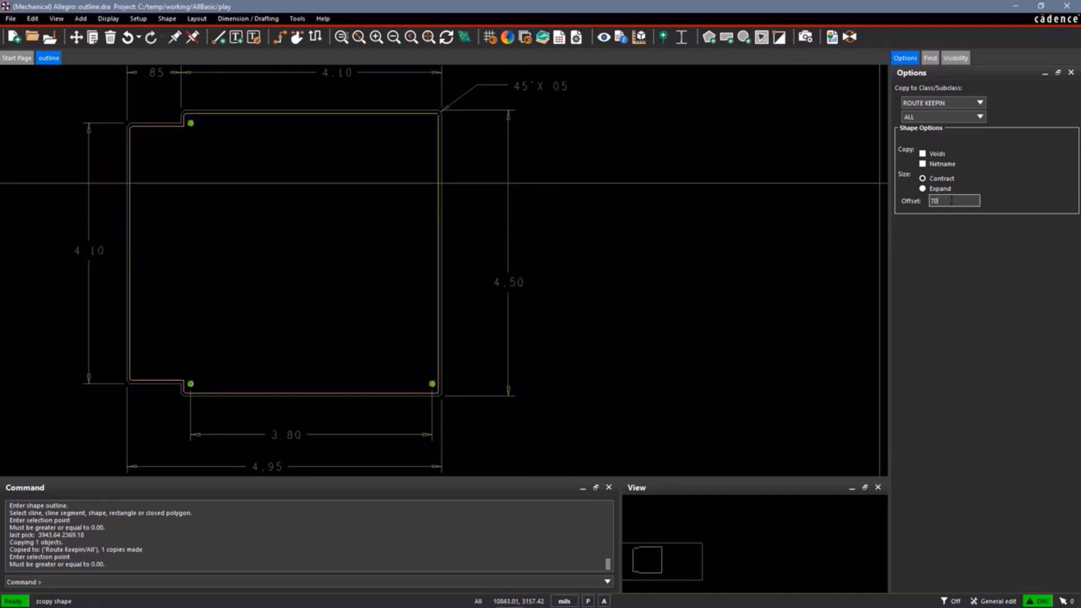
pyautogui.press('Return')
# Z-copy the board outline to PACKAGE KEEPIN, contracted by 70 mils, and finish the command.
pyautogui.click(980, 103)
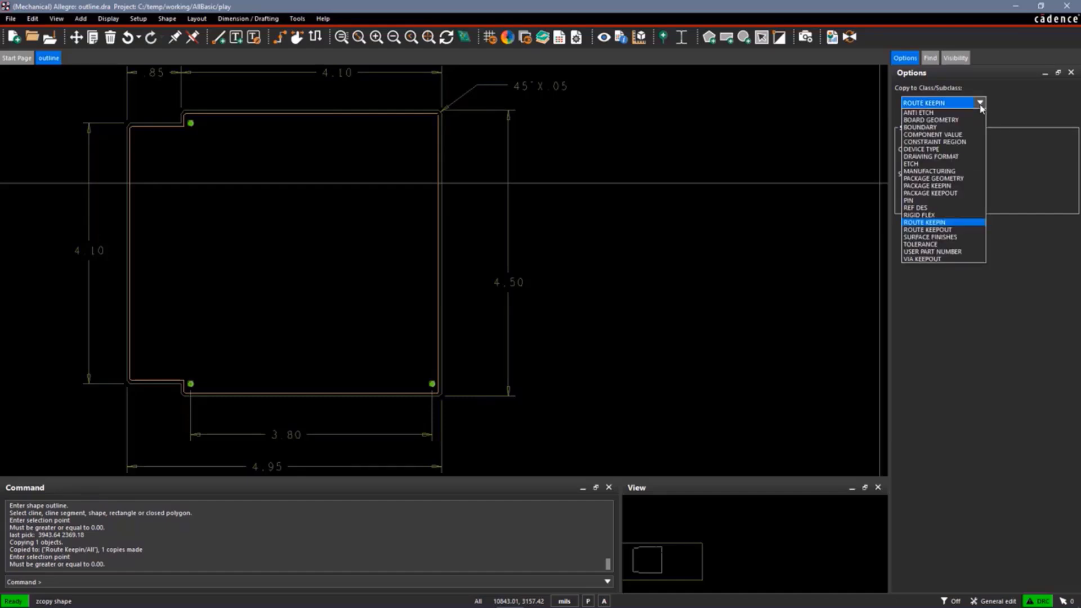
pyautogui.click(954, 186)
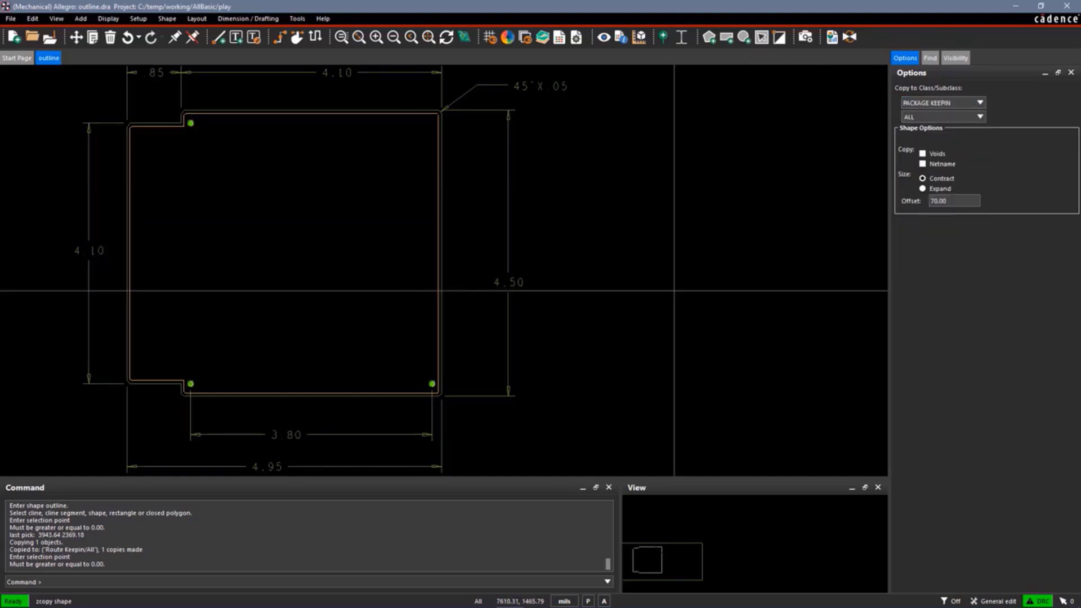
pyautogui.click(443, 250)
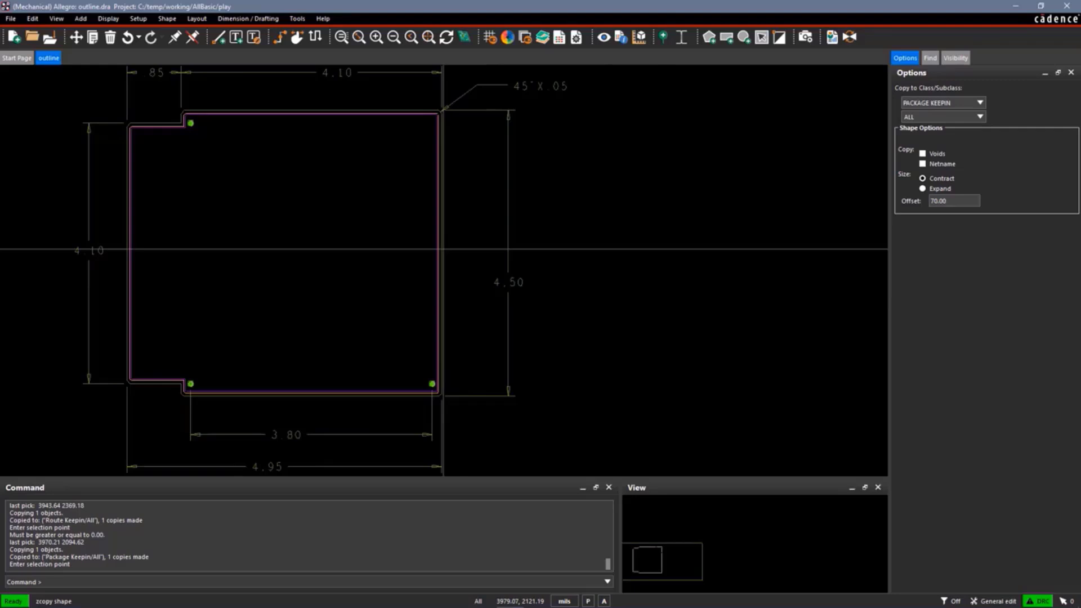
pyautogui.rightClick(595, 260)
pyautogui.click(608, 271)
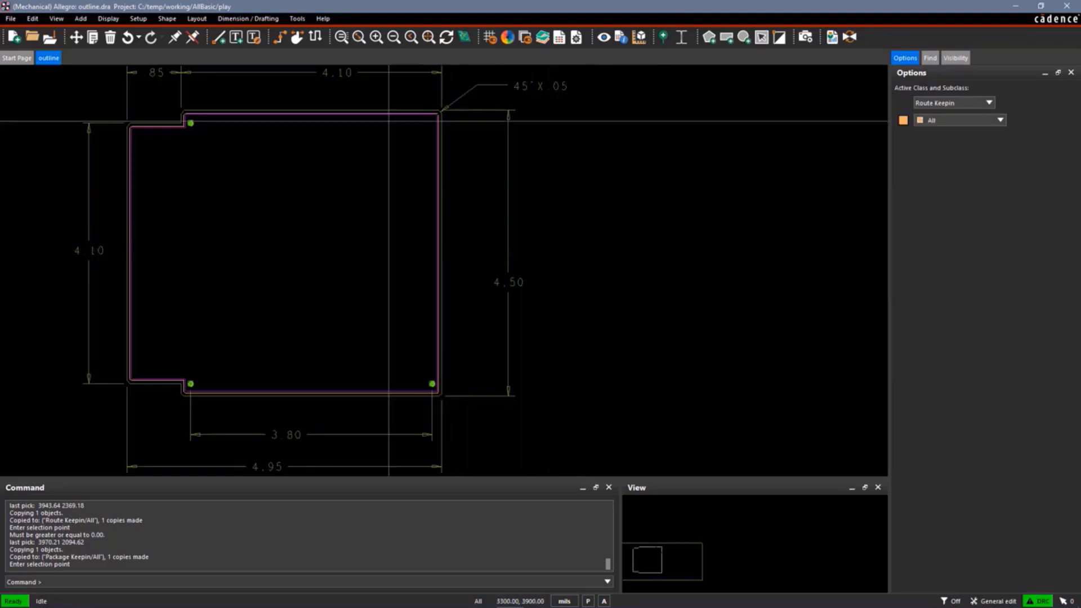
pyautogui.click(341, 38)
pyautogui.click(57, 204)
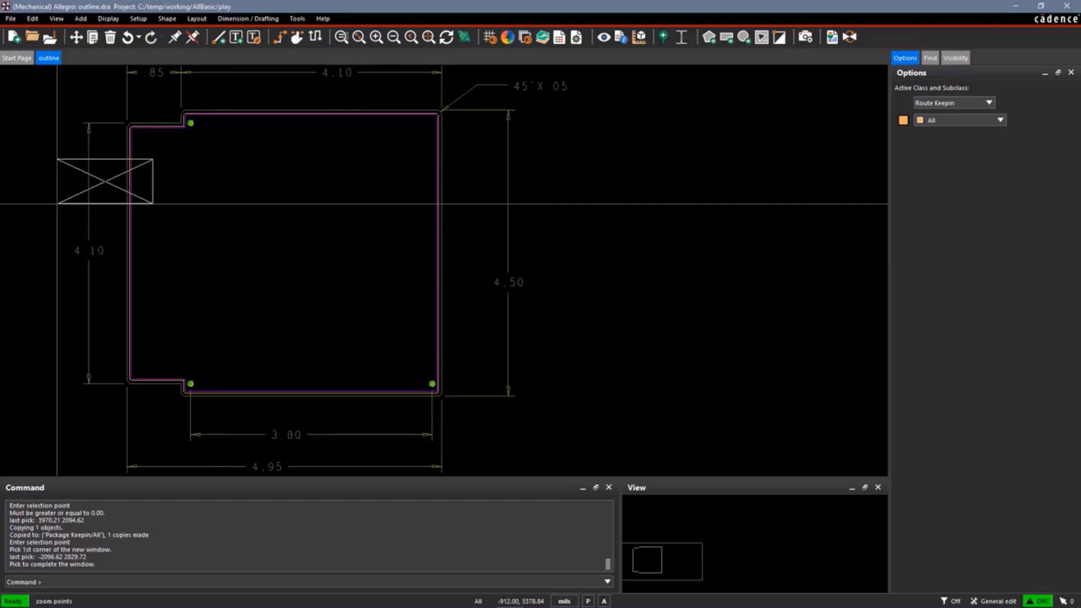
pyautogui.click(121, 74)
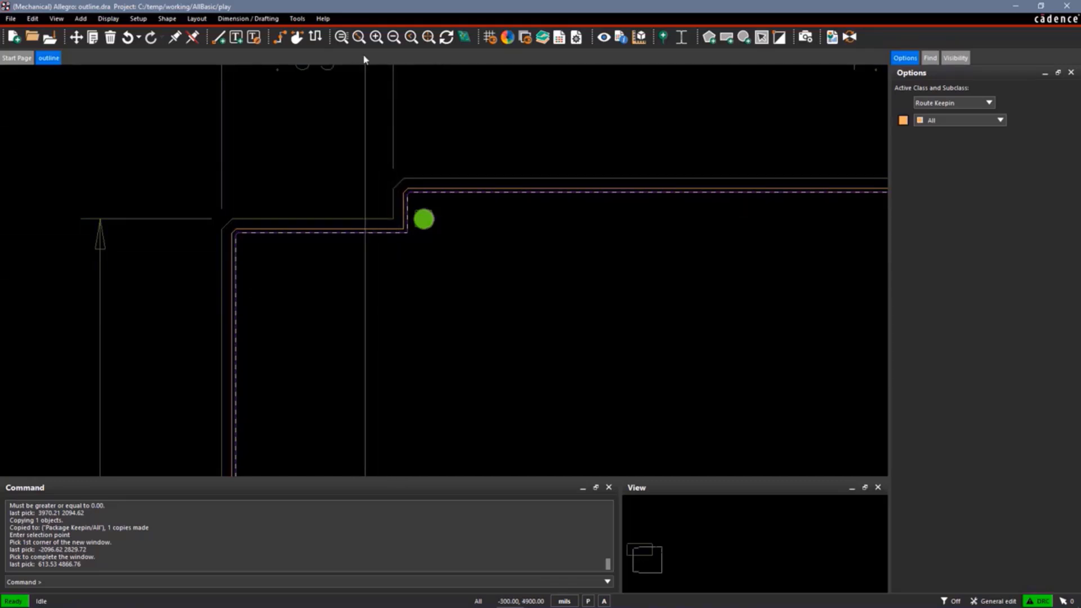
pyautogui.click(359, 36)
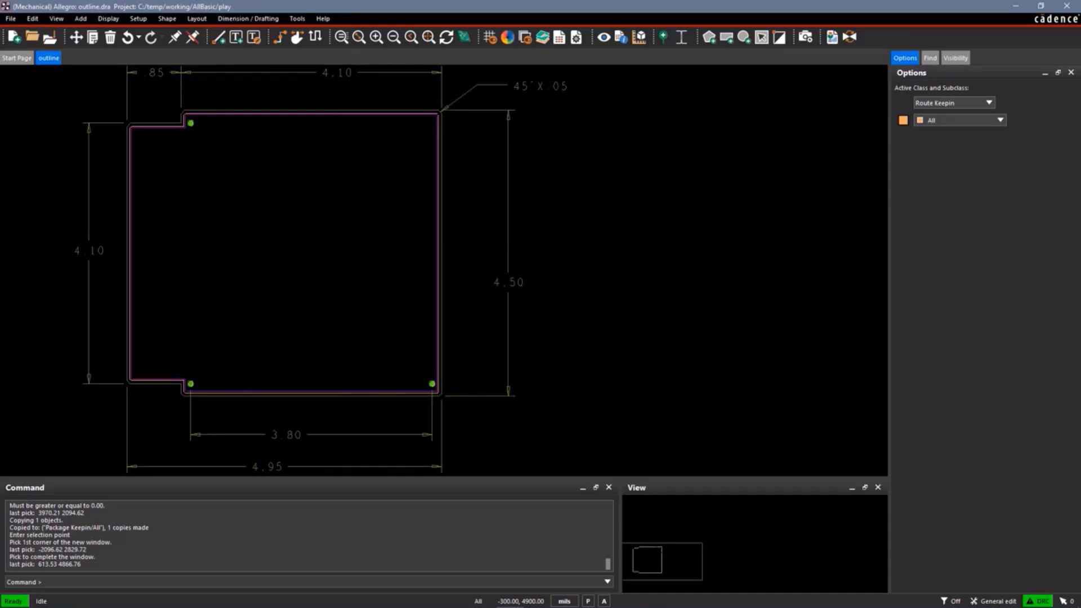
# Save outline.dra so the outline.bsm symbol is generated.
pyautogui.click(10, 19)
pyautogui.click(37, 58)
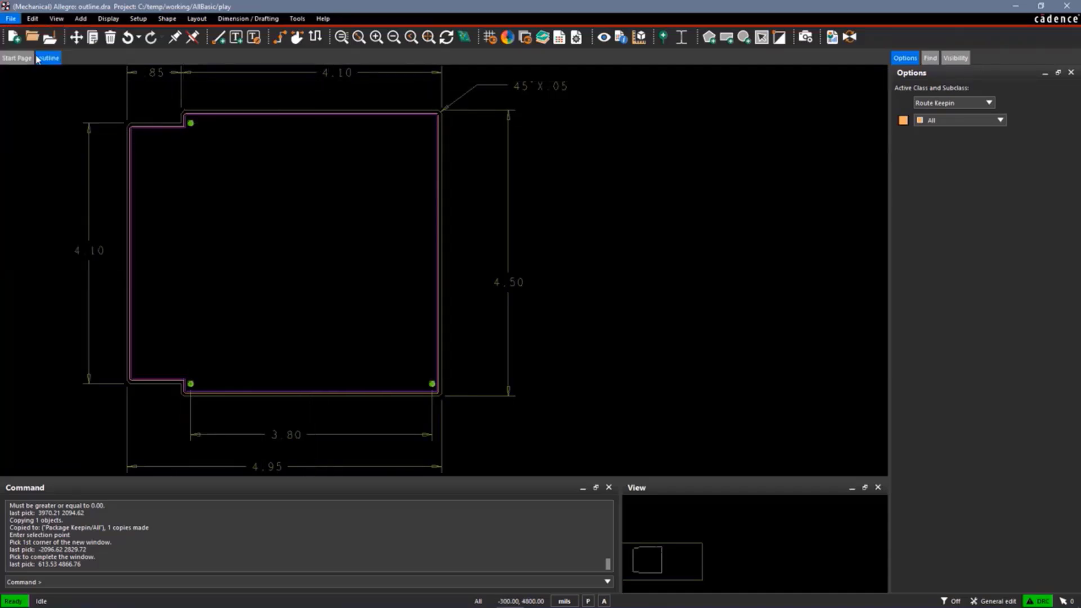